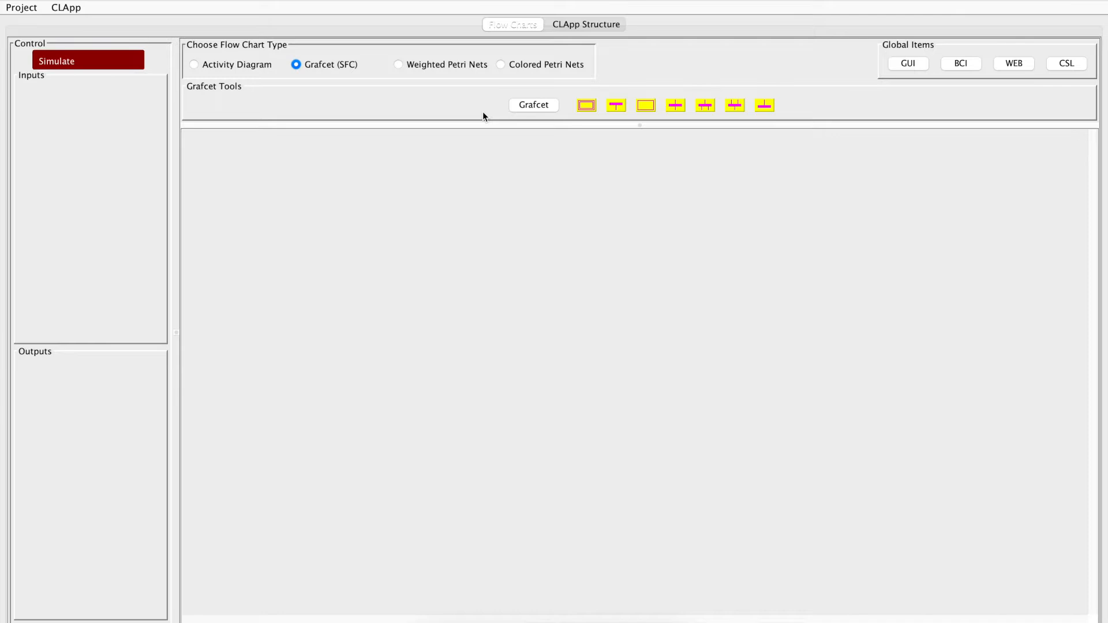
Step: Create a new Grafcet and name it test
click(544, 108)
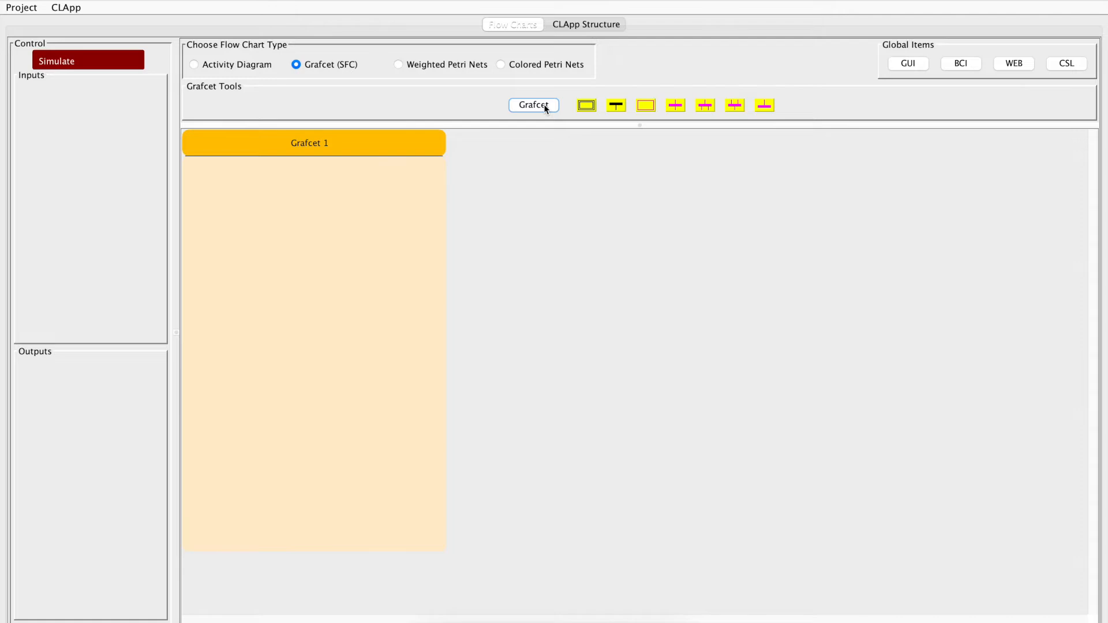
double_click(336, 144)
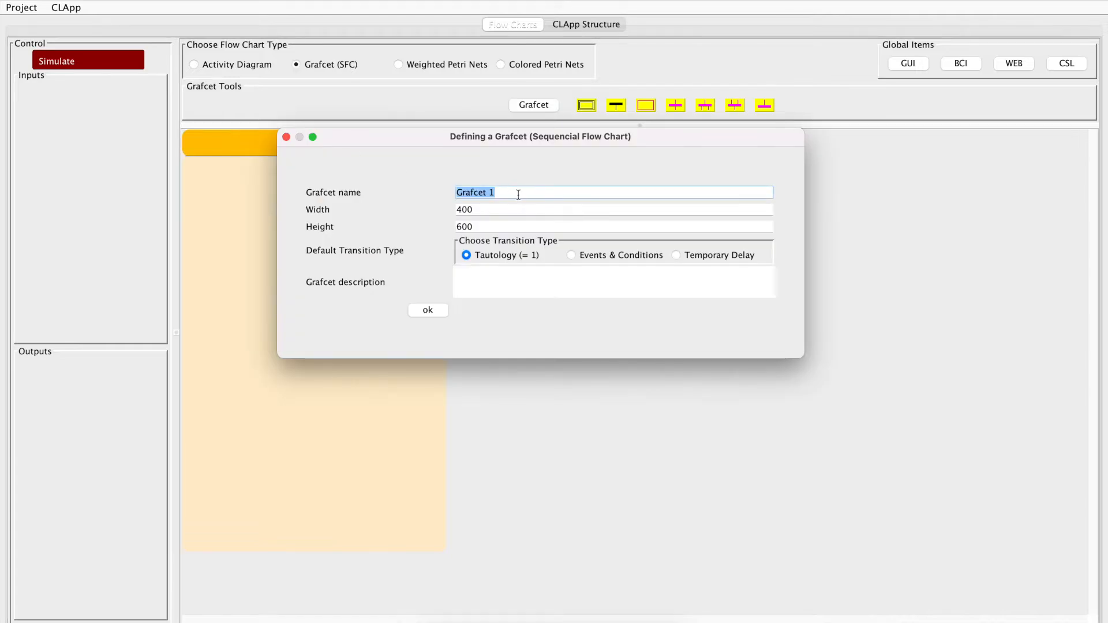
text(test)
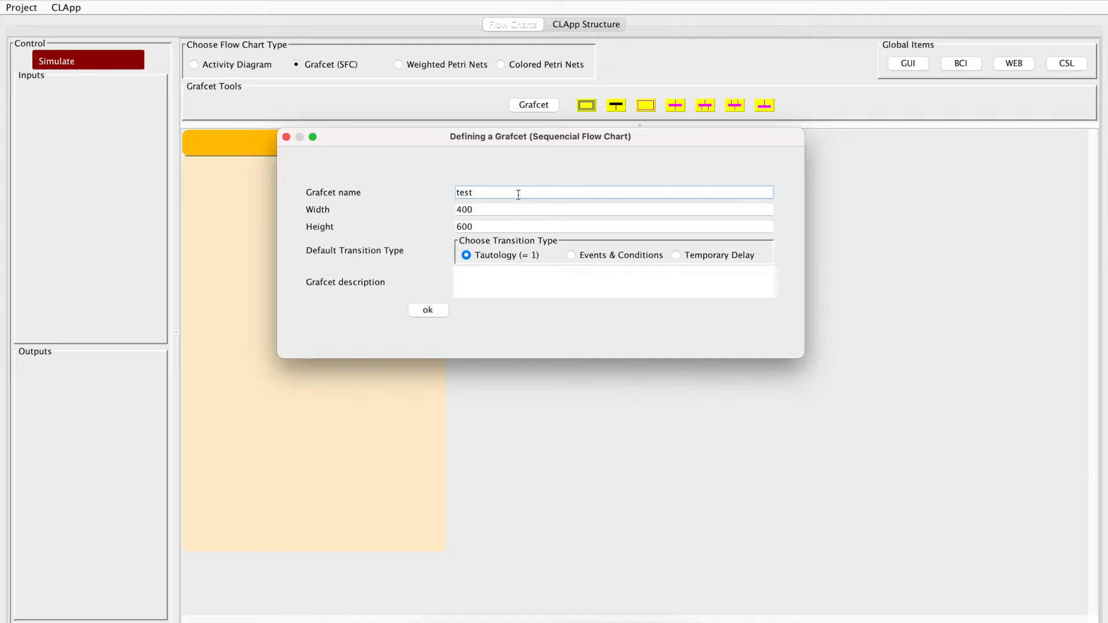
drag(457, 136, 611, 147)
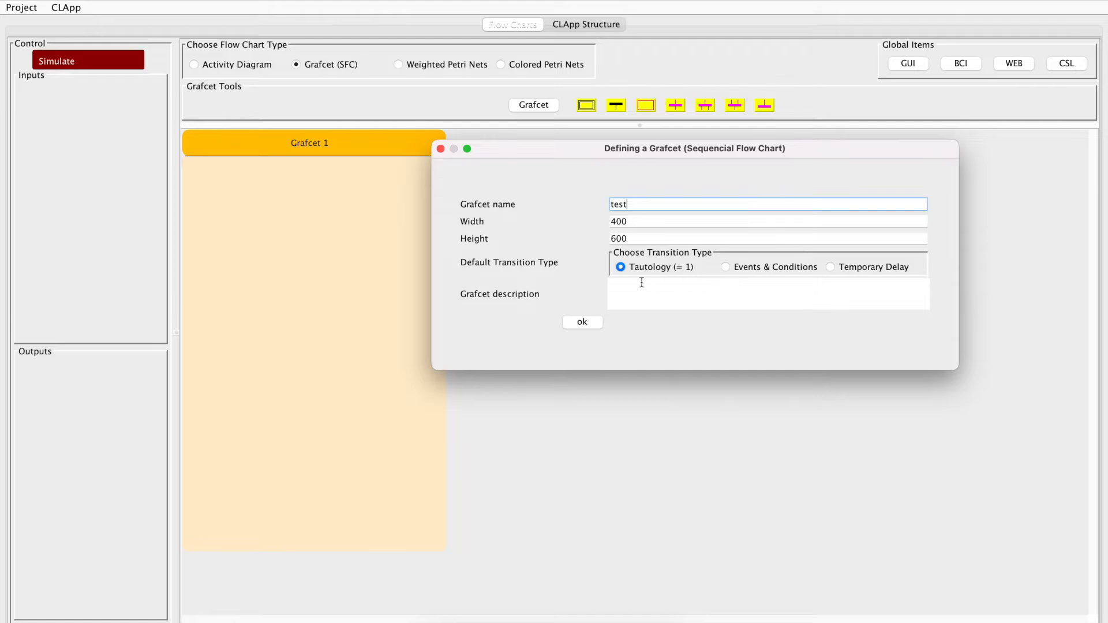
click(580, 322)
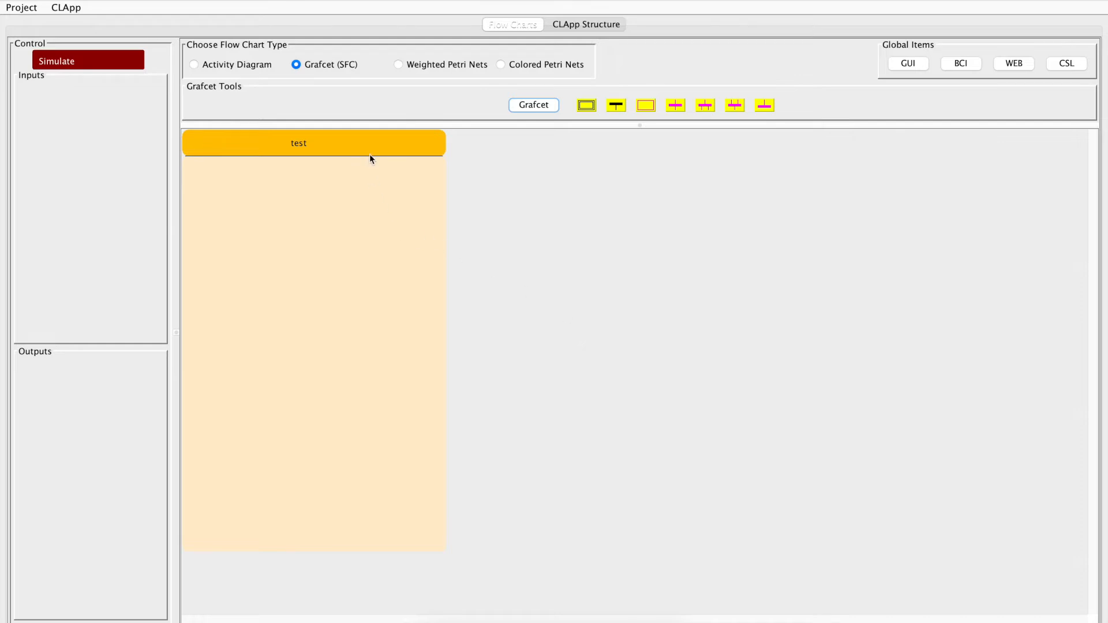
Step: Add an initial step to the test Grafcet, followed by a transition and a regular step
click(587, 107)
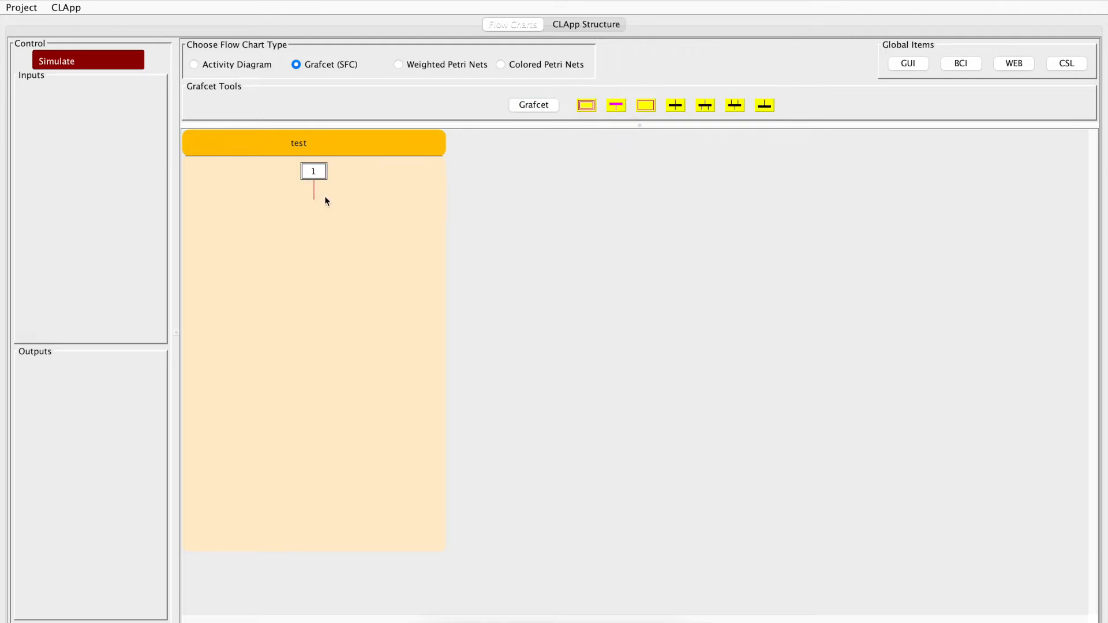
click(676, 107)
click(646, 106)
Step: Add a parallel divergence below step 2 with three branches, each holding one step
click(705, 105)
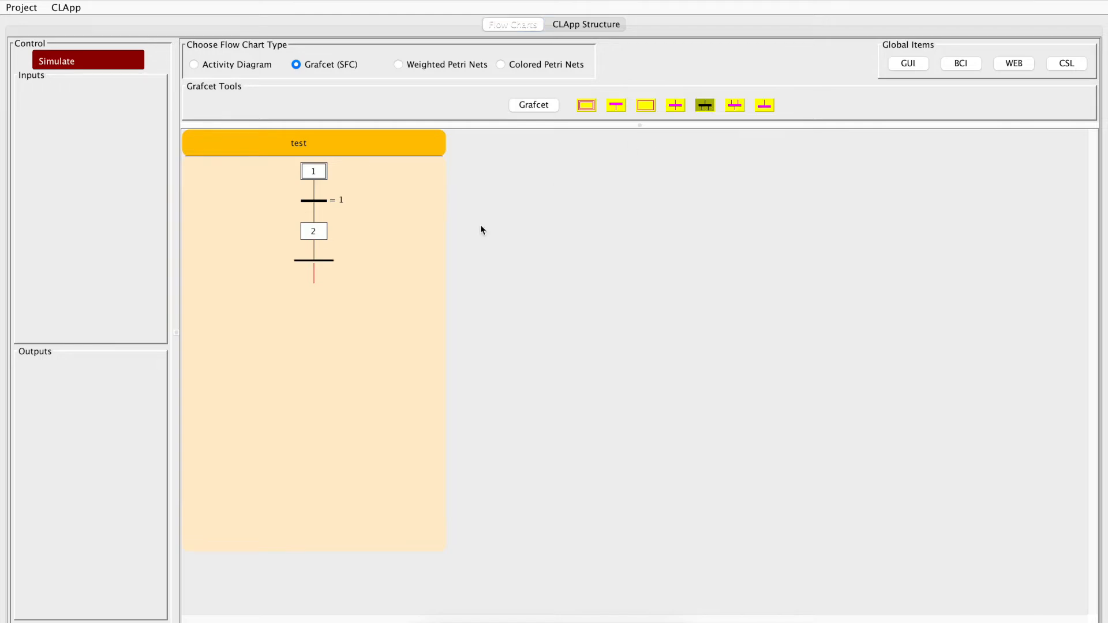
click(285, 305)
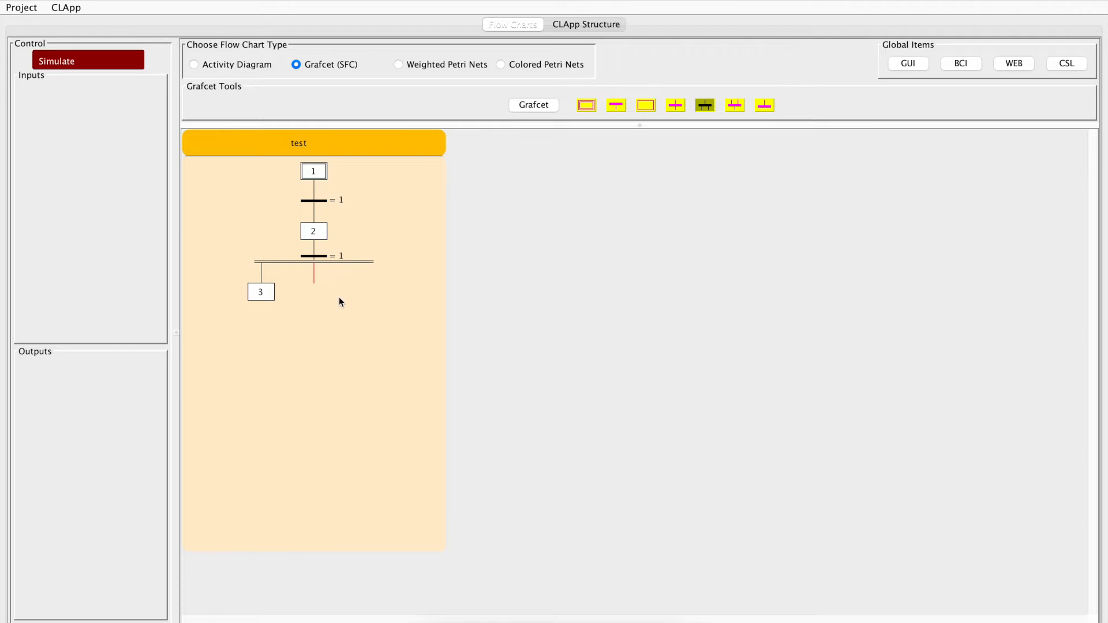
click(410, 304)
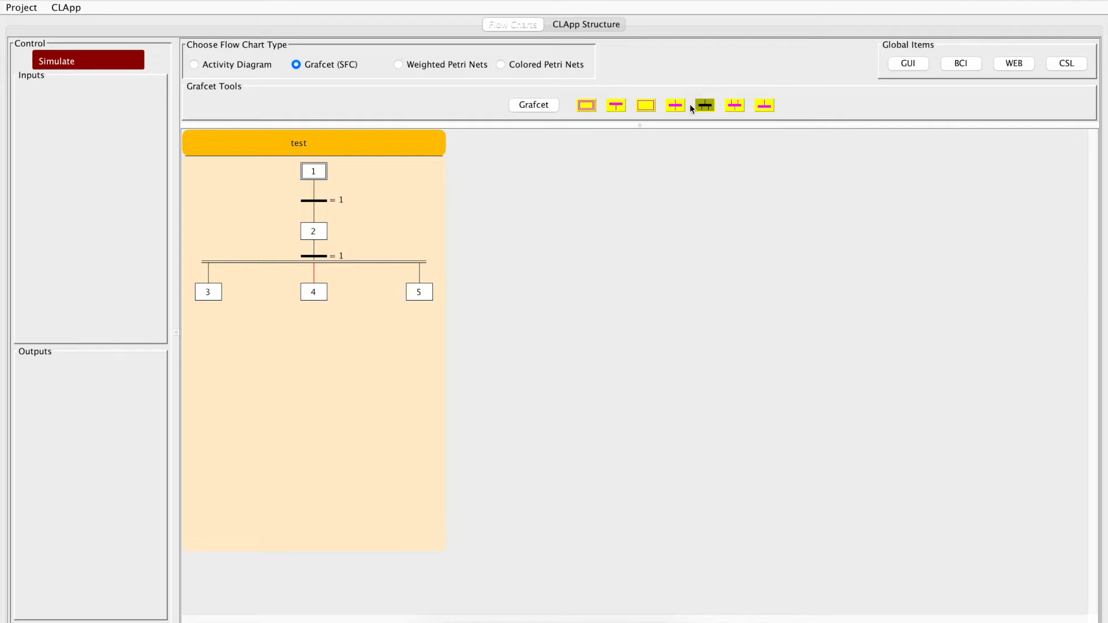
Step: Join steps 4 and 5 with a new step fed by a source transition in a parallel convergence, and add a step below it
click(705, 105)
click(317, 293)
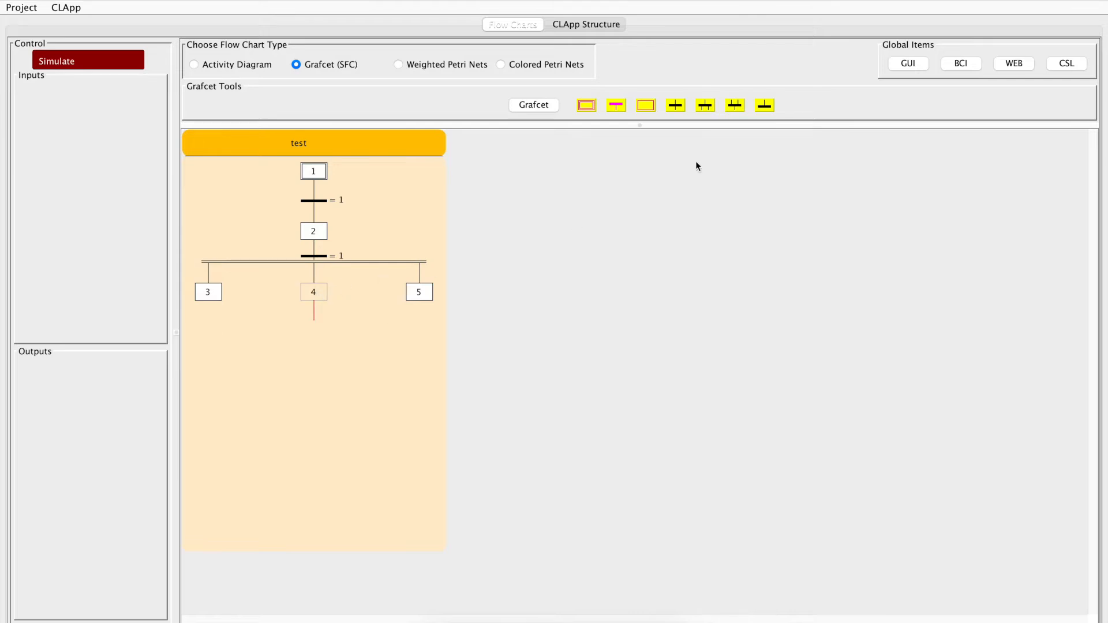
click(734, 105)
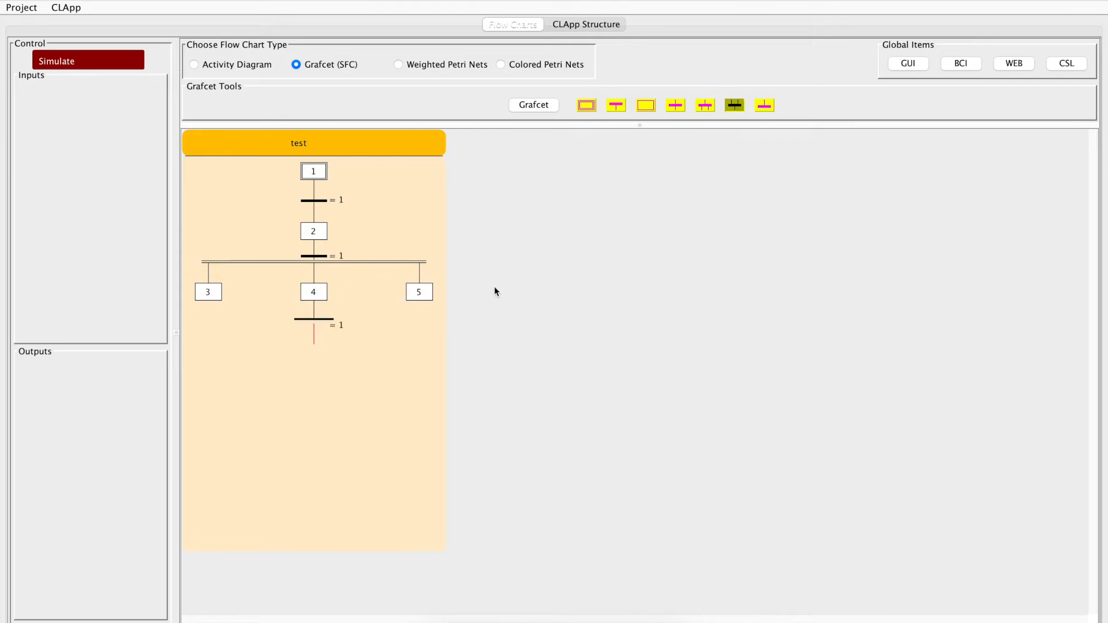
click(420, 294)
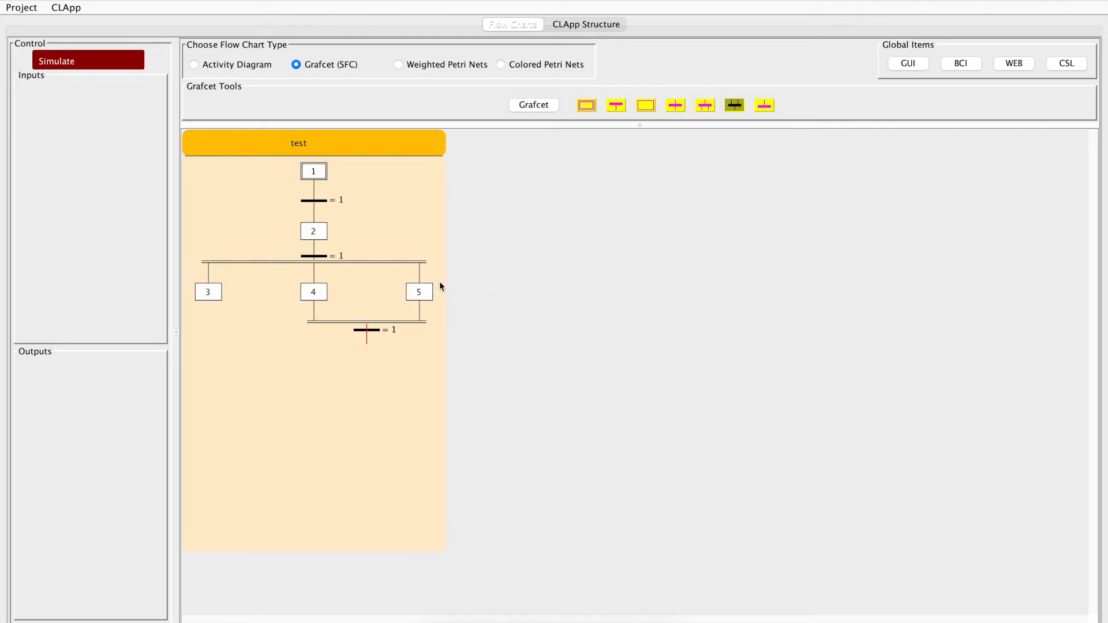
click(440, 281)
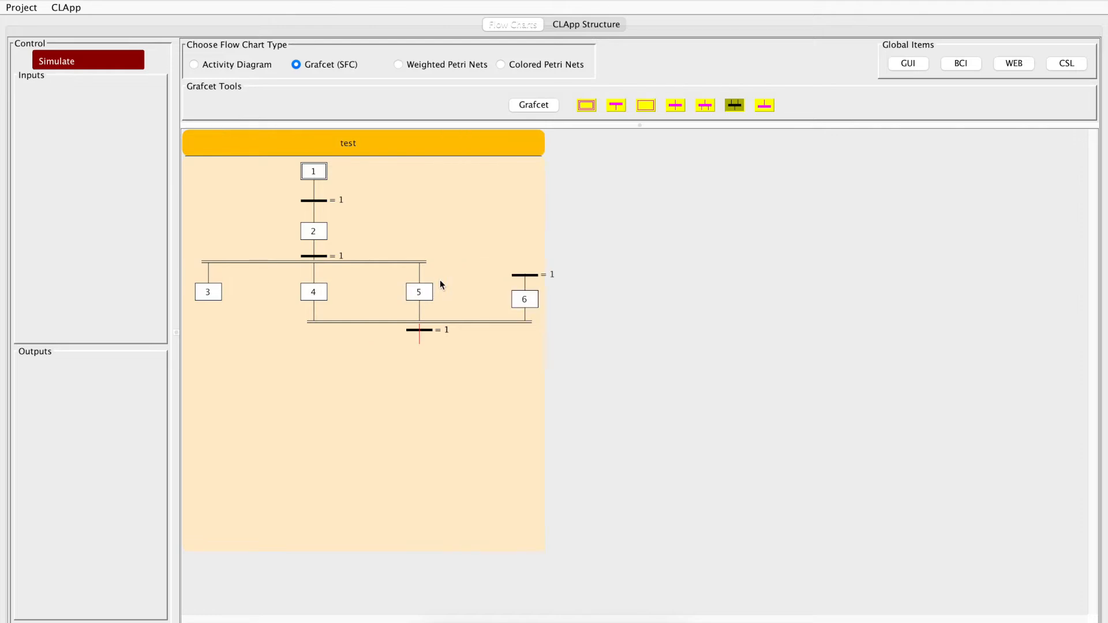
click(422, 372)
Step: Set the default transition type of the test Grafcet to Temporary Delay
double_click(368, 145)
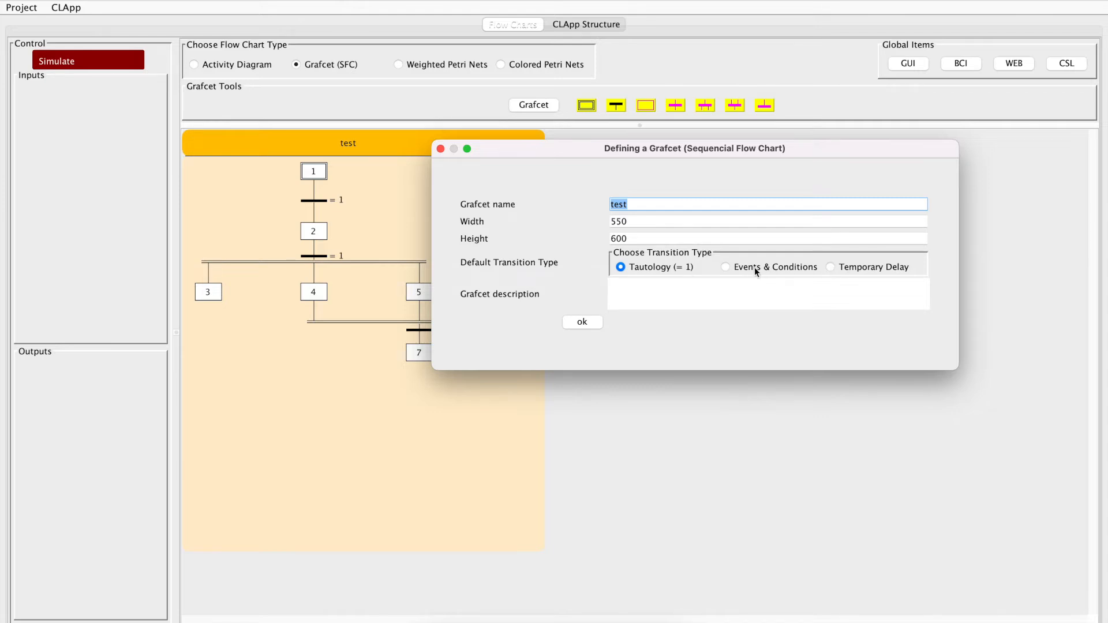
click(726, 268)
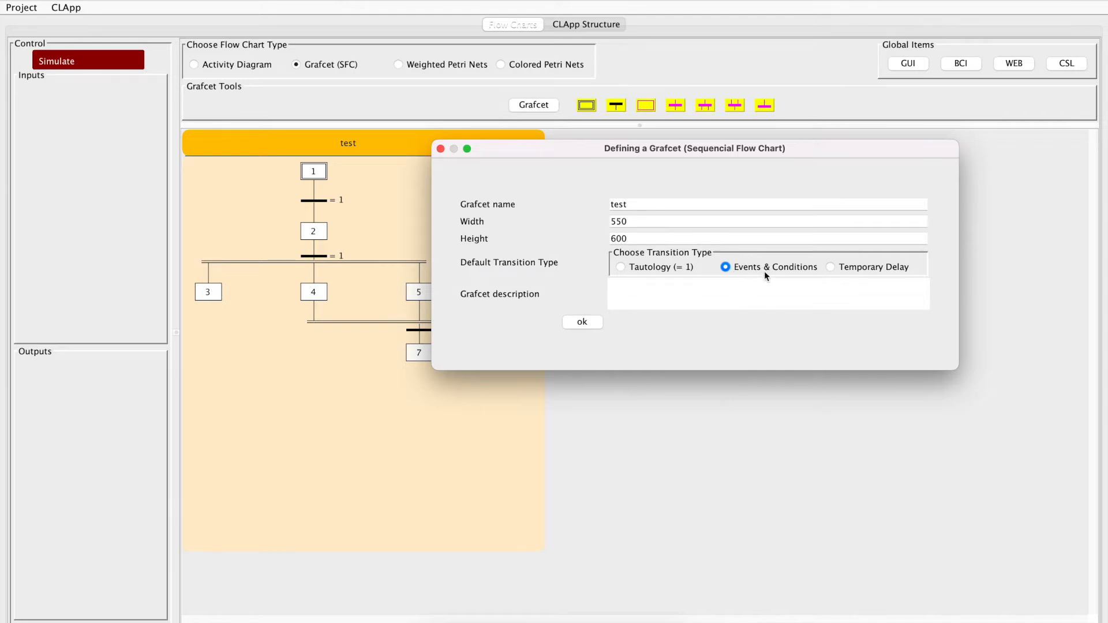
click(831, 268)
click(581, 322)
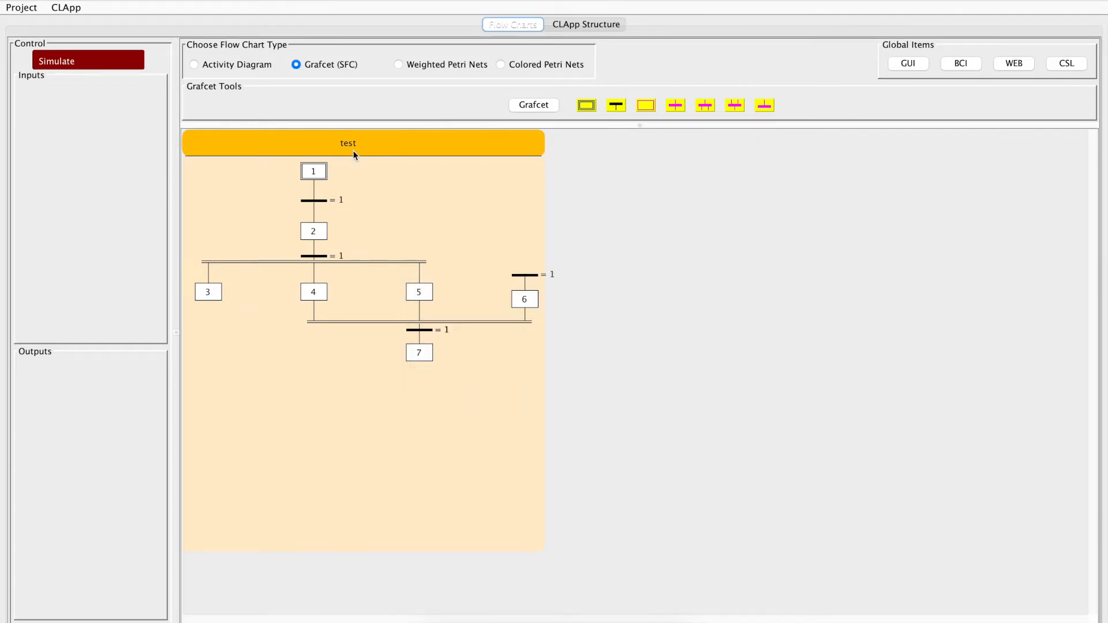
Step: Change the transition between steps 1 and 2 to Events & Conditions with rising edge of e and condition a
double_click(317, 201)
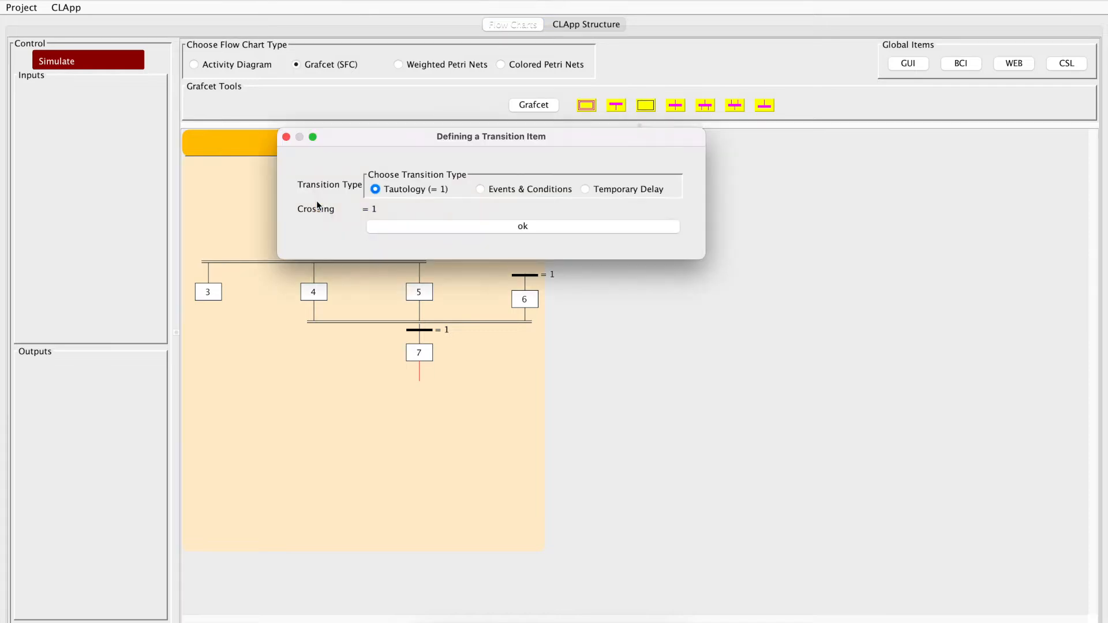
drag(386, 137, 634, 154)
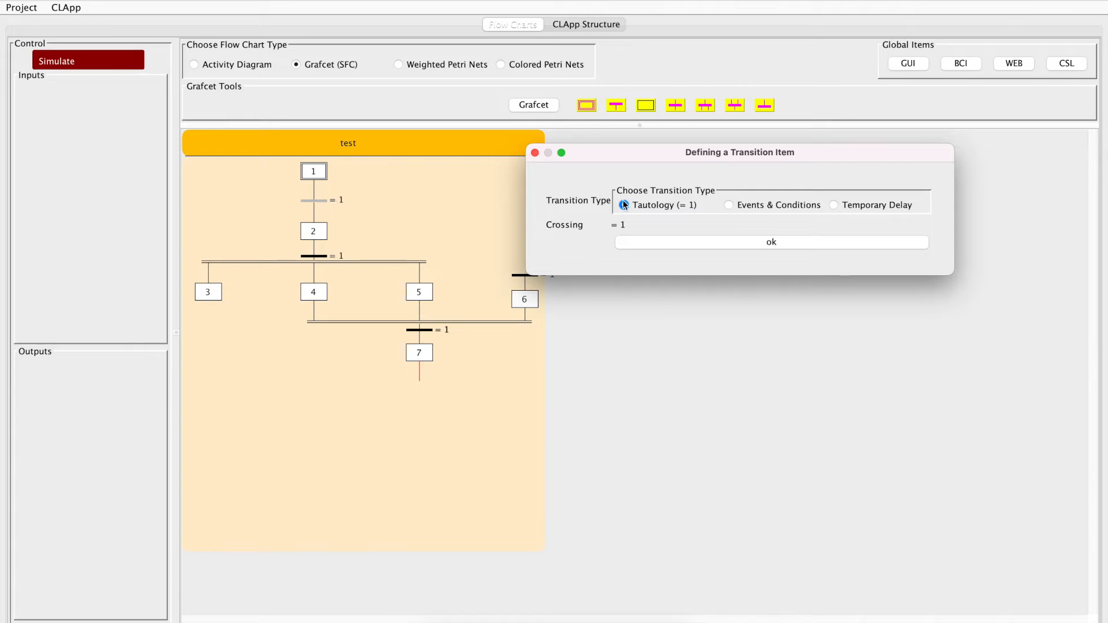
click(729, 205)
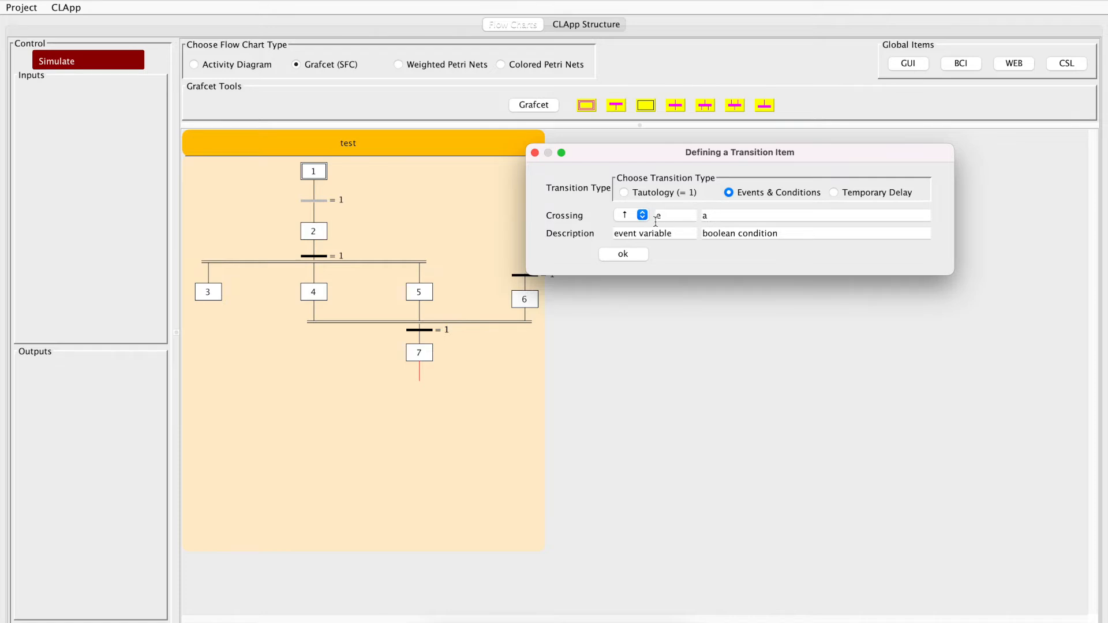
double_click(715, 216)
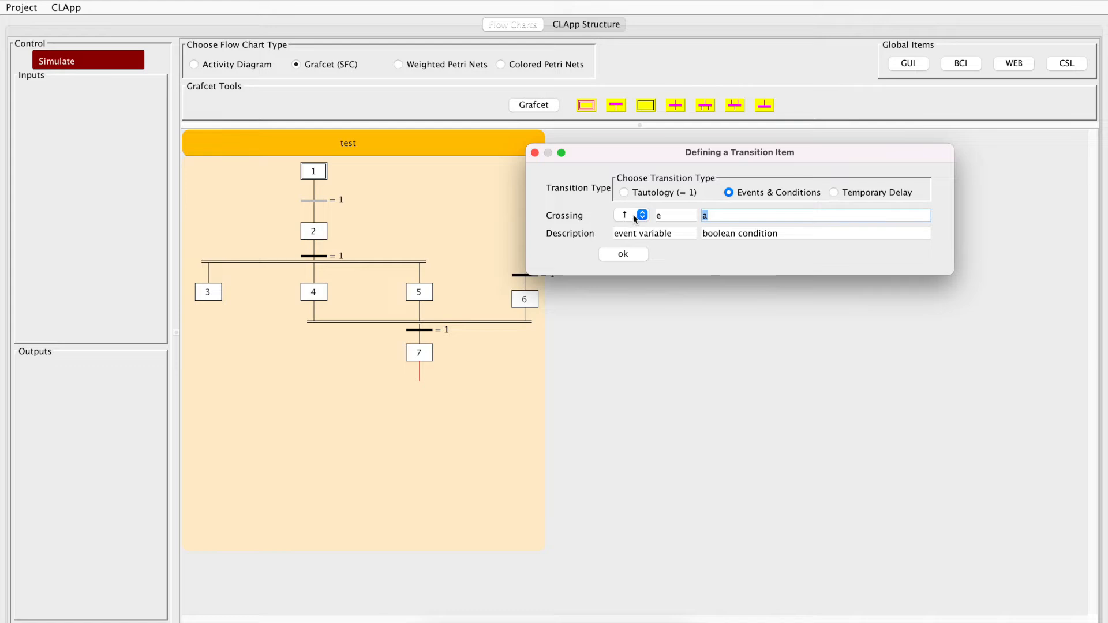
click(628, 254)
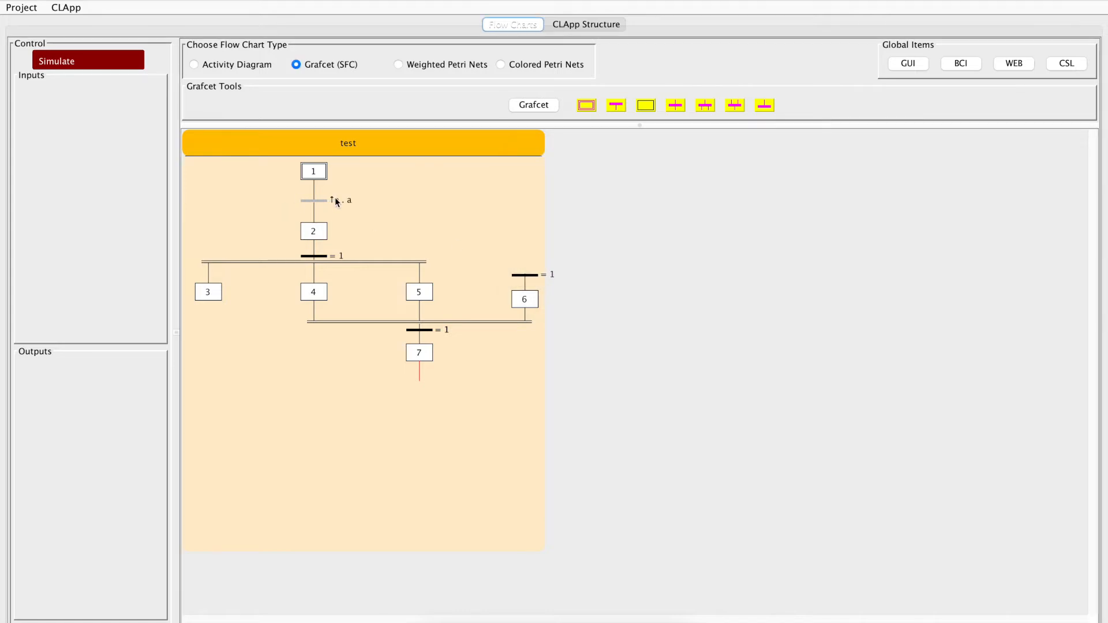
Step: Change the transition below step 2 to a Temporary Delay of 1 second on step 2
double_click(319, 255)
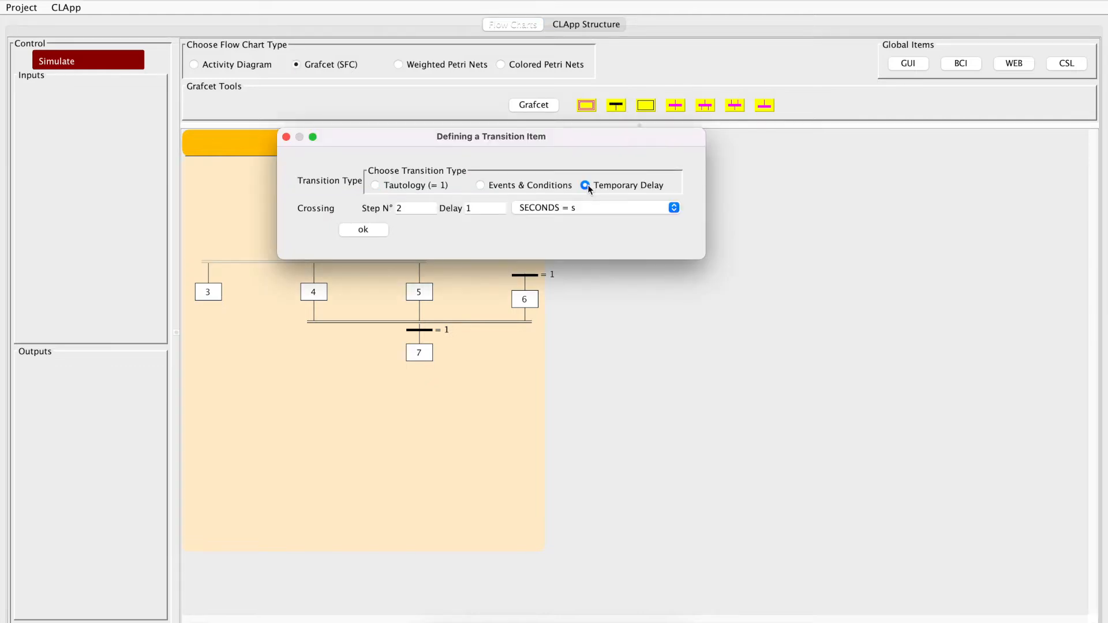
drag(440, 134, 677, 117)
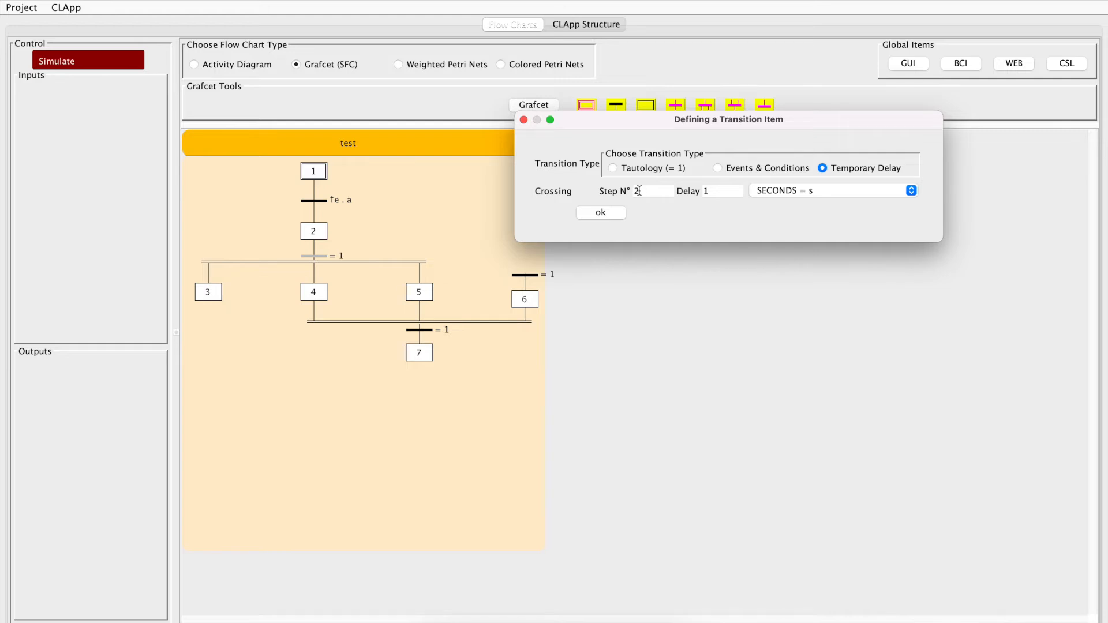
drag(717, 191, 698, 193)
click(840, 187)
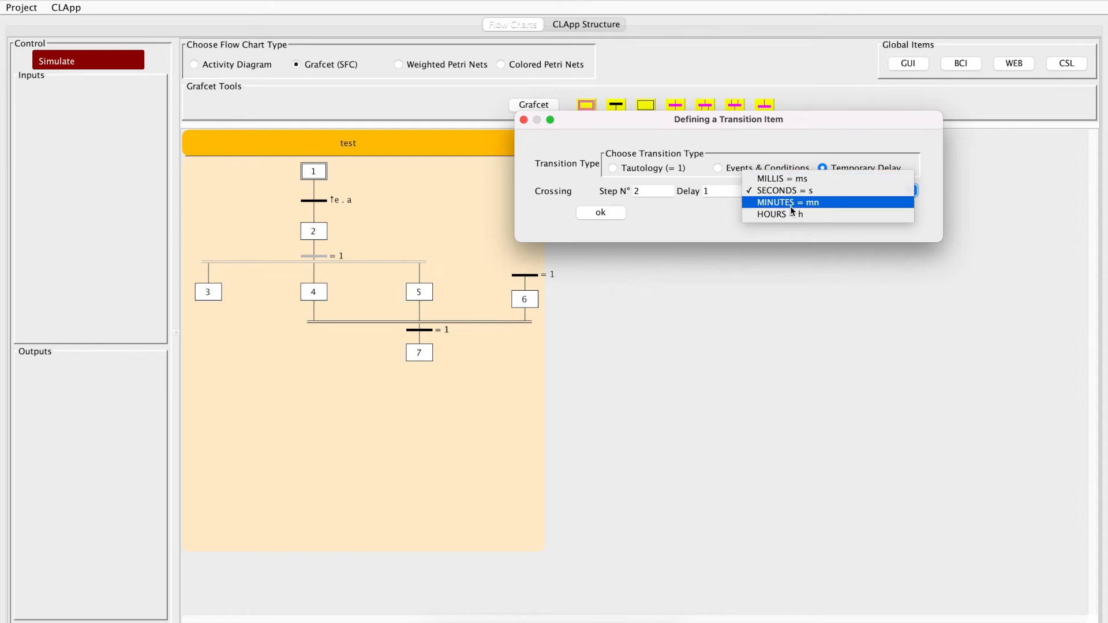
click(705, 215)
click(713, 190)
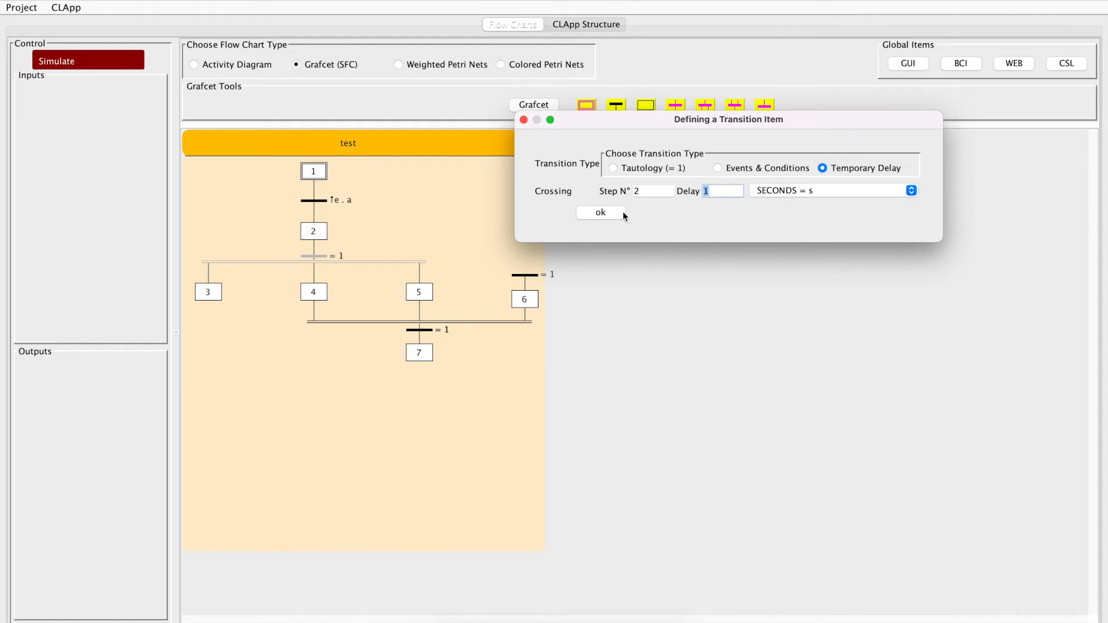
click(600, 212)
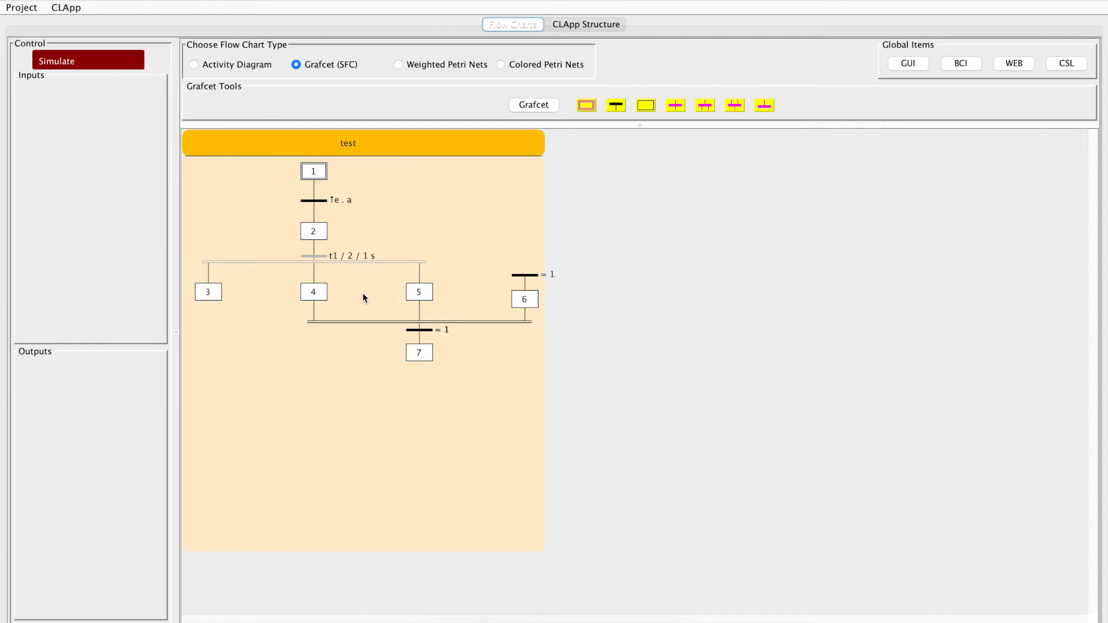
Step: Change the source transition above step 6 to Events & Conditions with falling edge of e and condition a
double_click(520, 275)
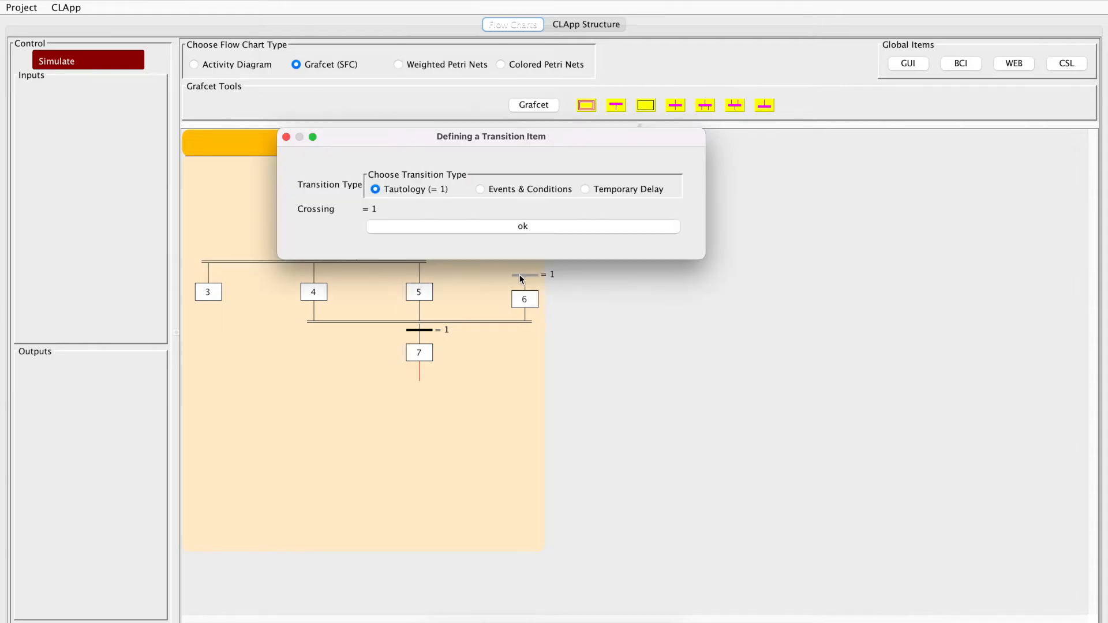
click(481, 189)
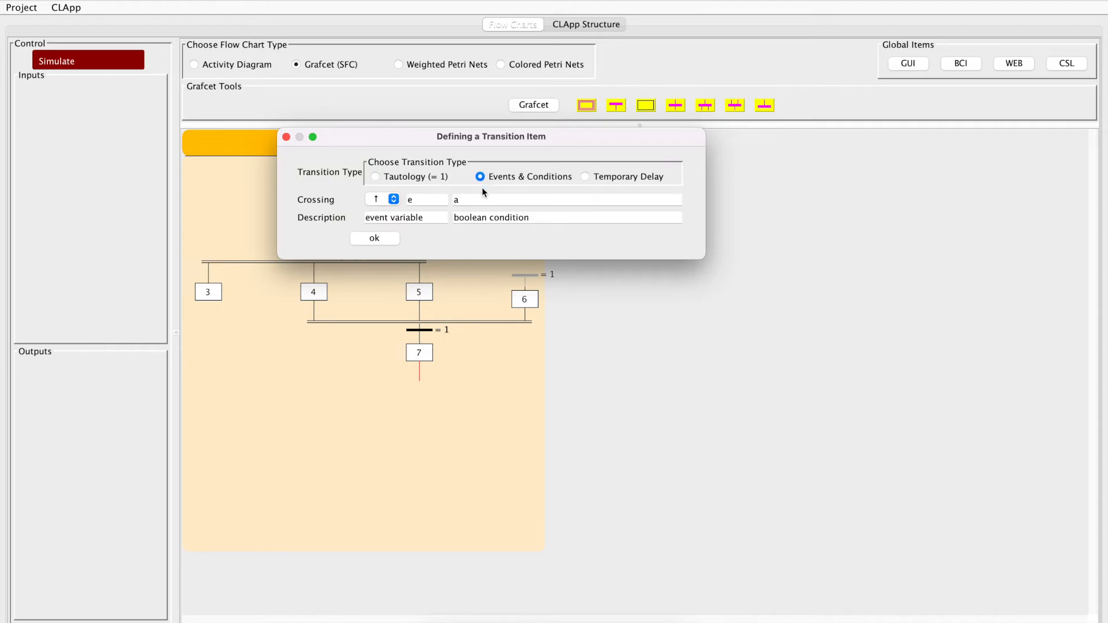
click(396, 199)
click(382, 210)
click(376, 238)
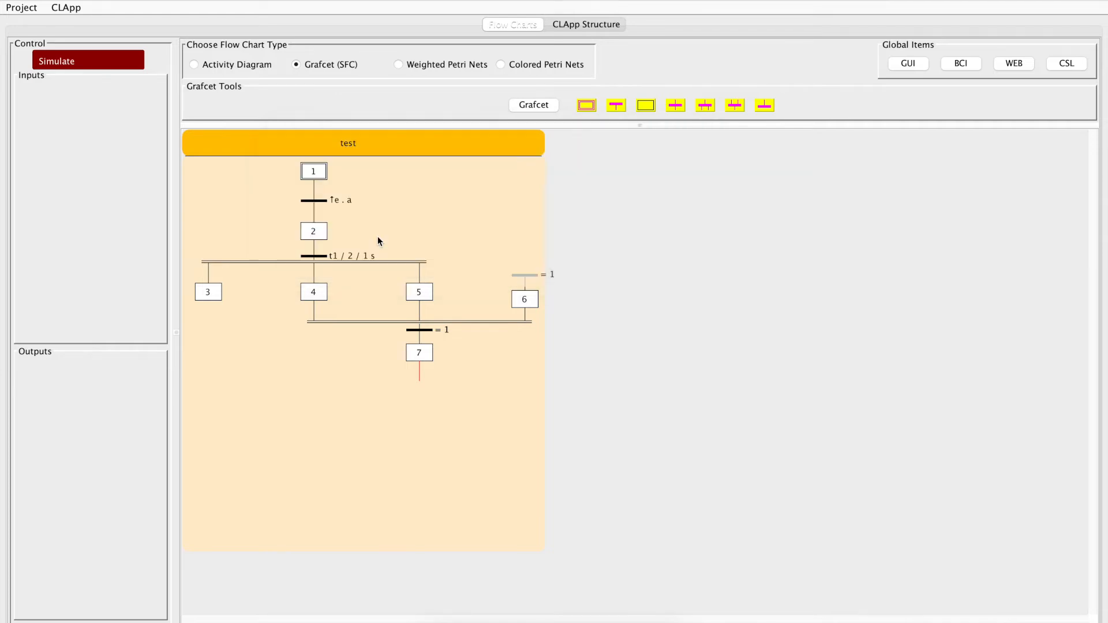
Step: Reposition step 6 together with its source transition slightly farther to the right of step 5
click(523, 298)
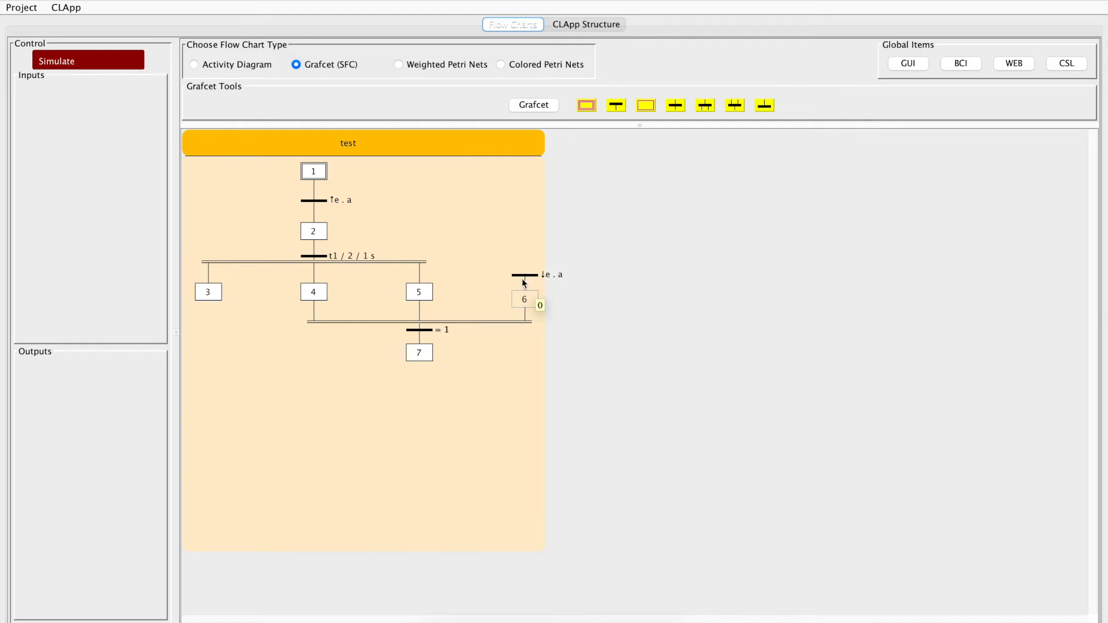
shift+click(523, 277)
drag(523, 280, 499, 281)
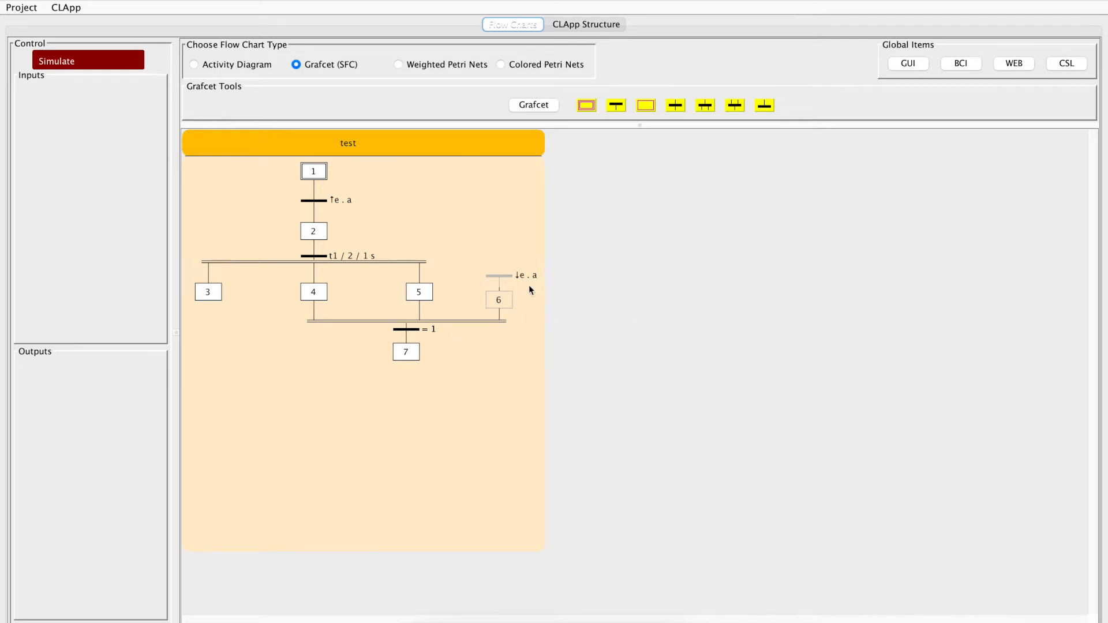
drag(502, 278, 538, 275)
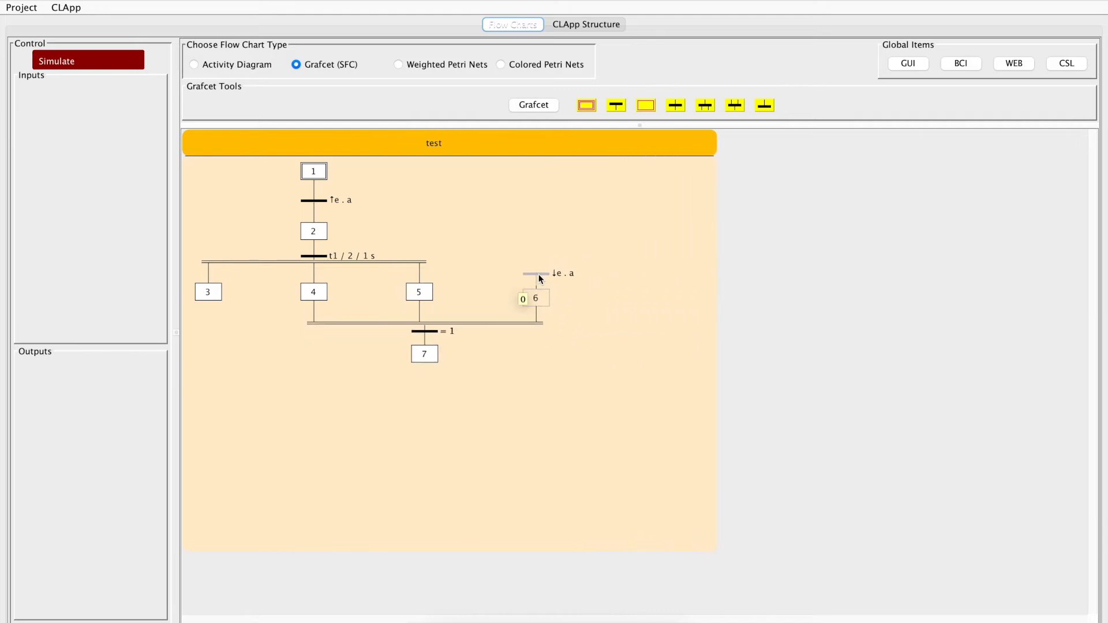
Step: Change the transition above step 7 to a Temporary Delay of 1 second on step 6
click(426, 331)
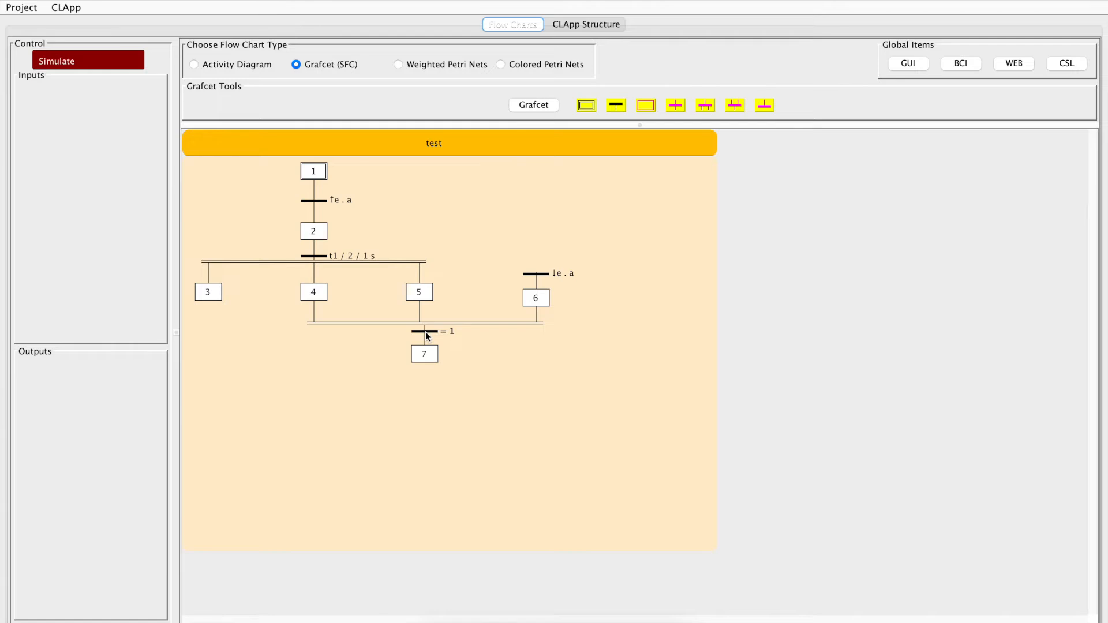
double_click(426, 330)
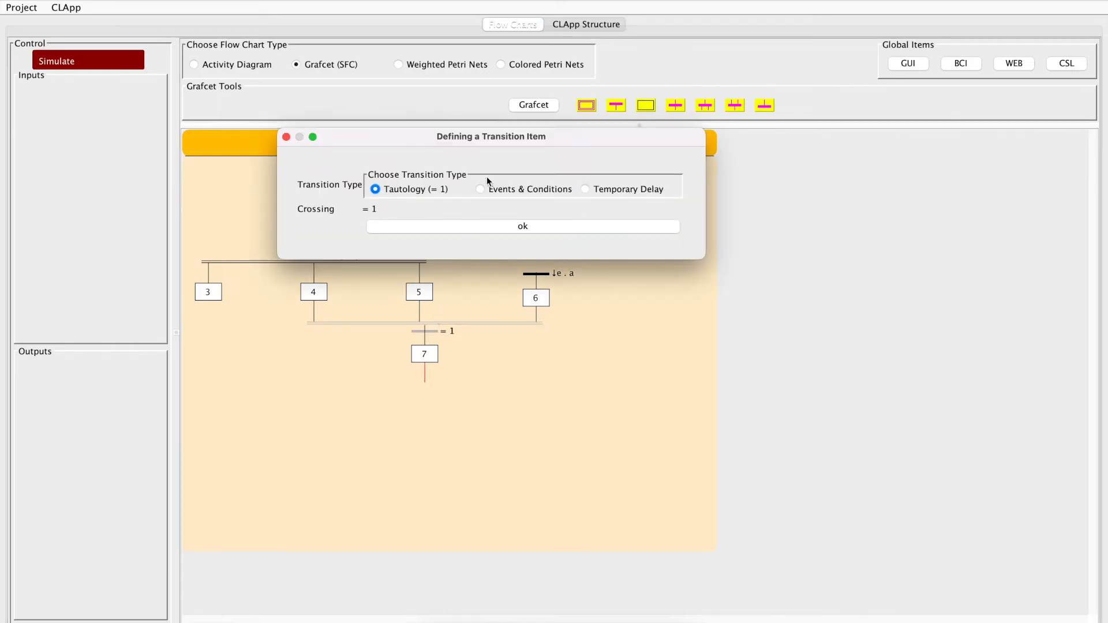
click(600, 189)
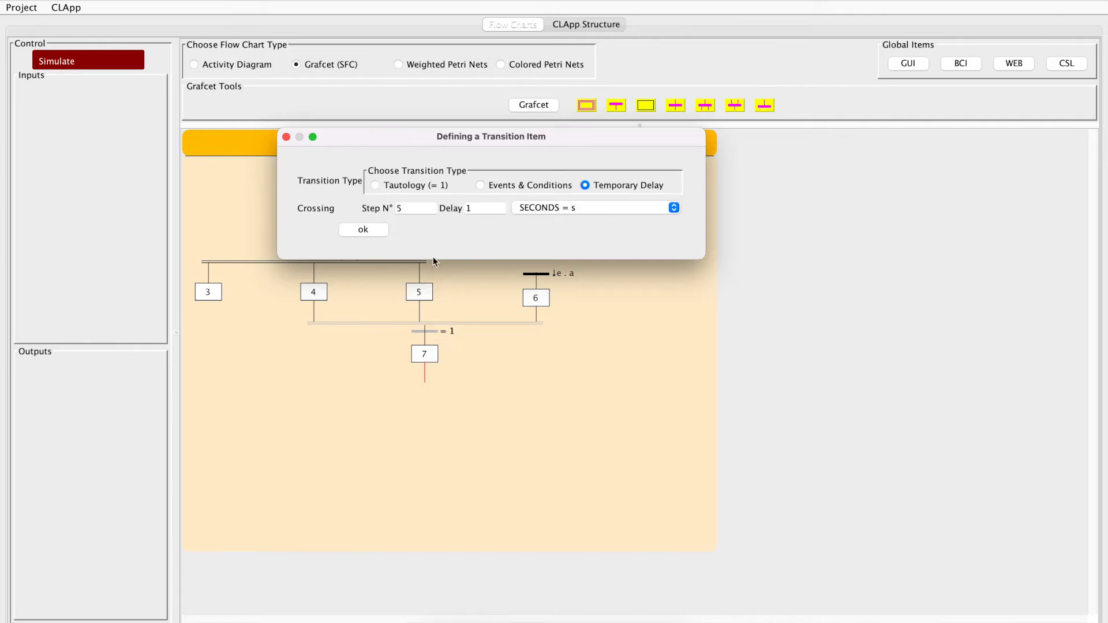
double_click(407, 208)
drag(430, 140, 750, 119)
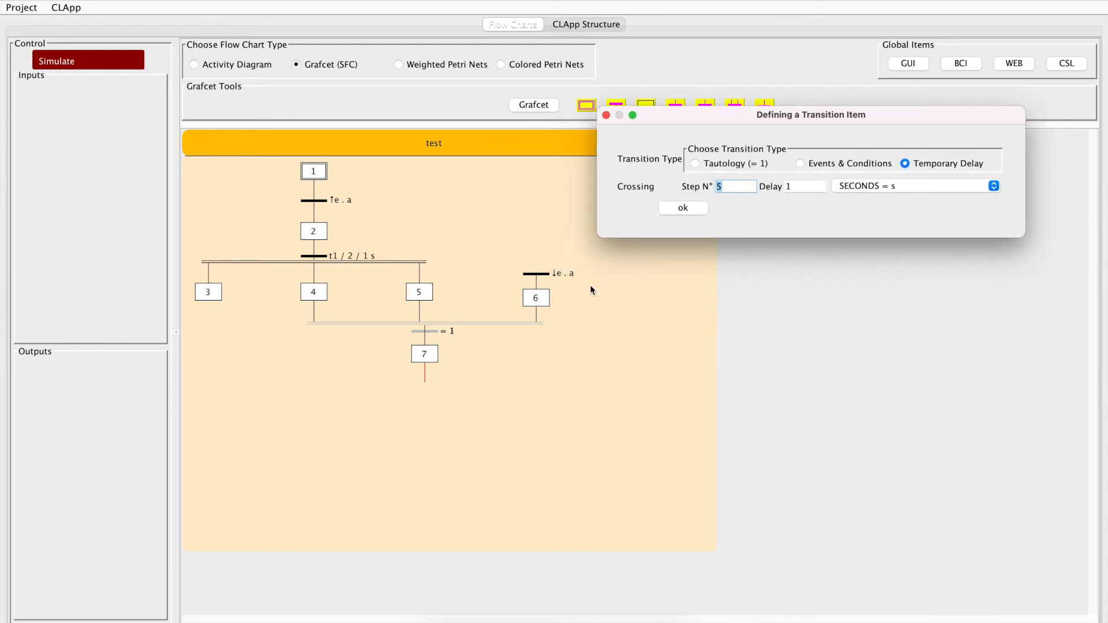
text(6)
click(683, 209)
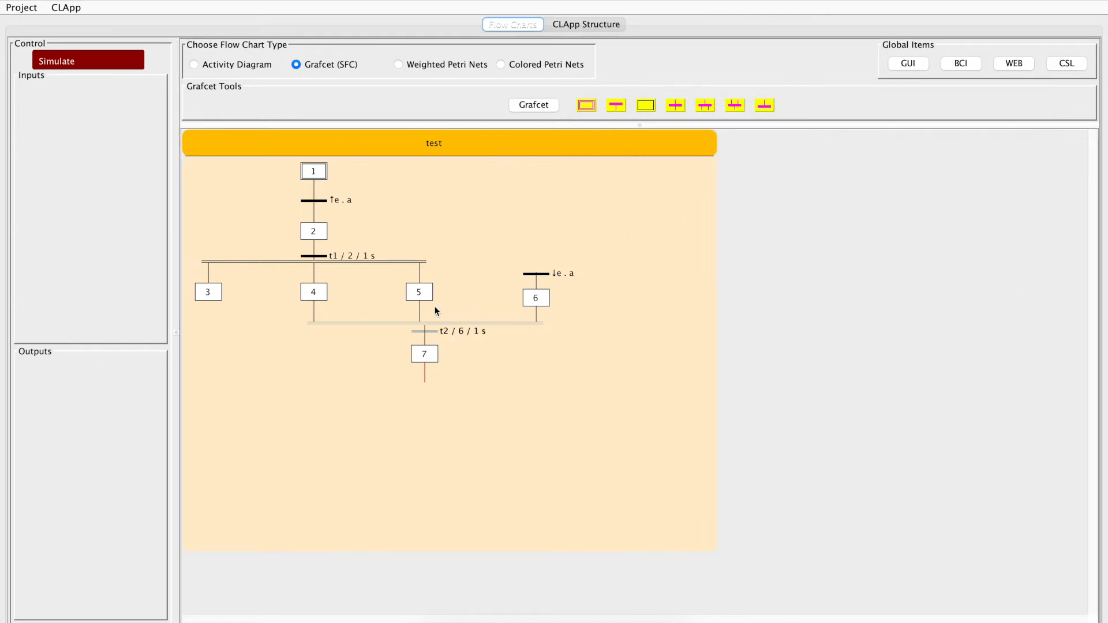
Step: Simulate the Grafcet by switching input a on, toggling input e on and off, and stopping the run
click(104, 64)
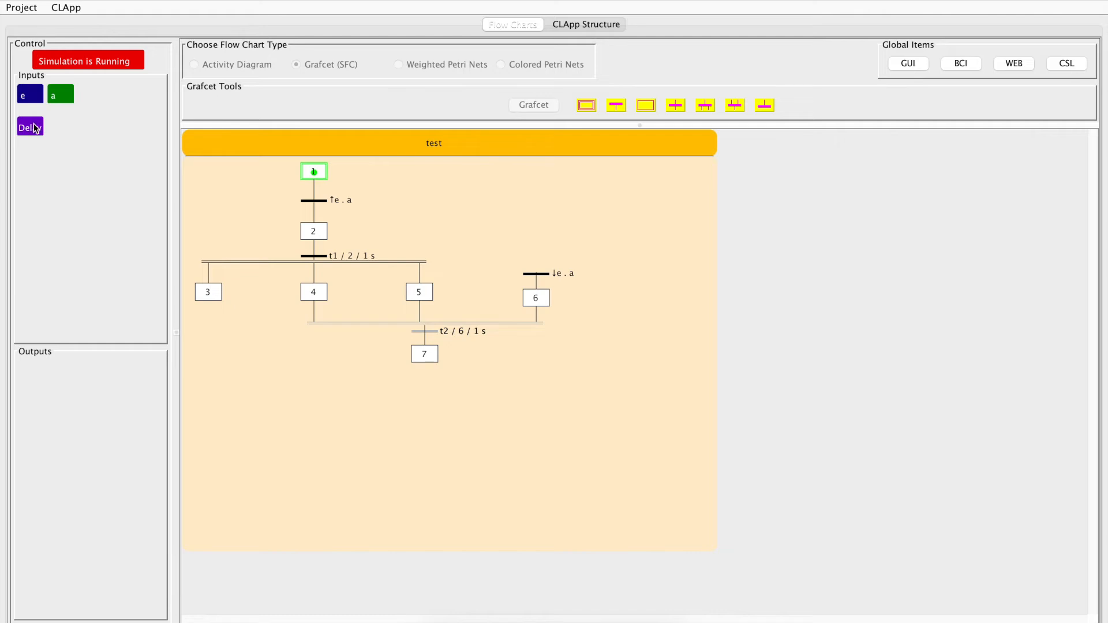
mouse_move(28, 131)
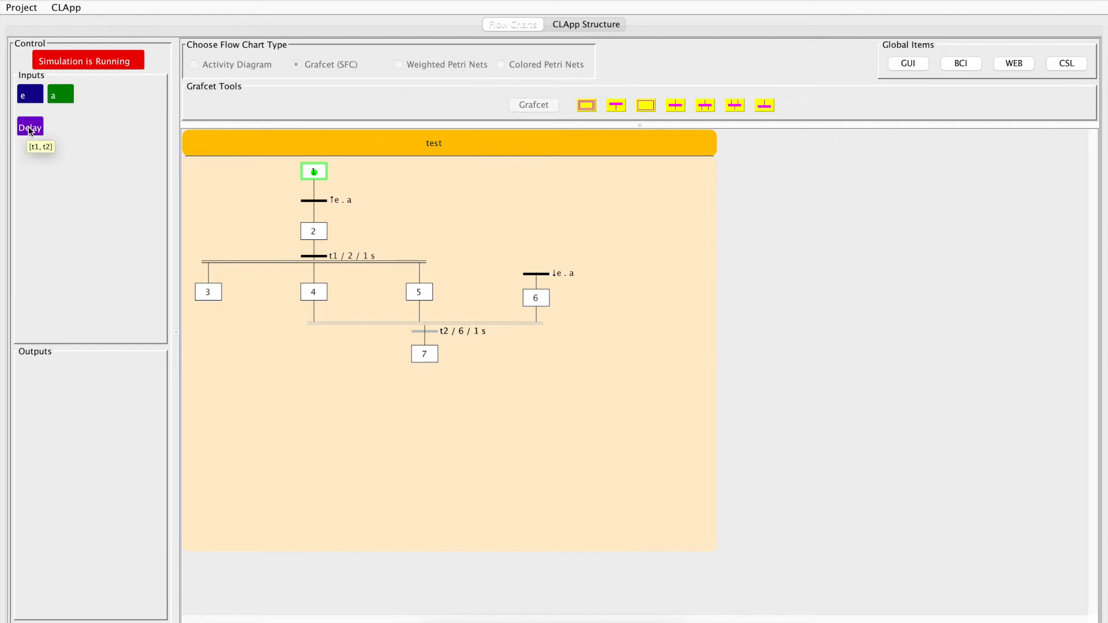
mouse_move(341, 257)
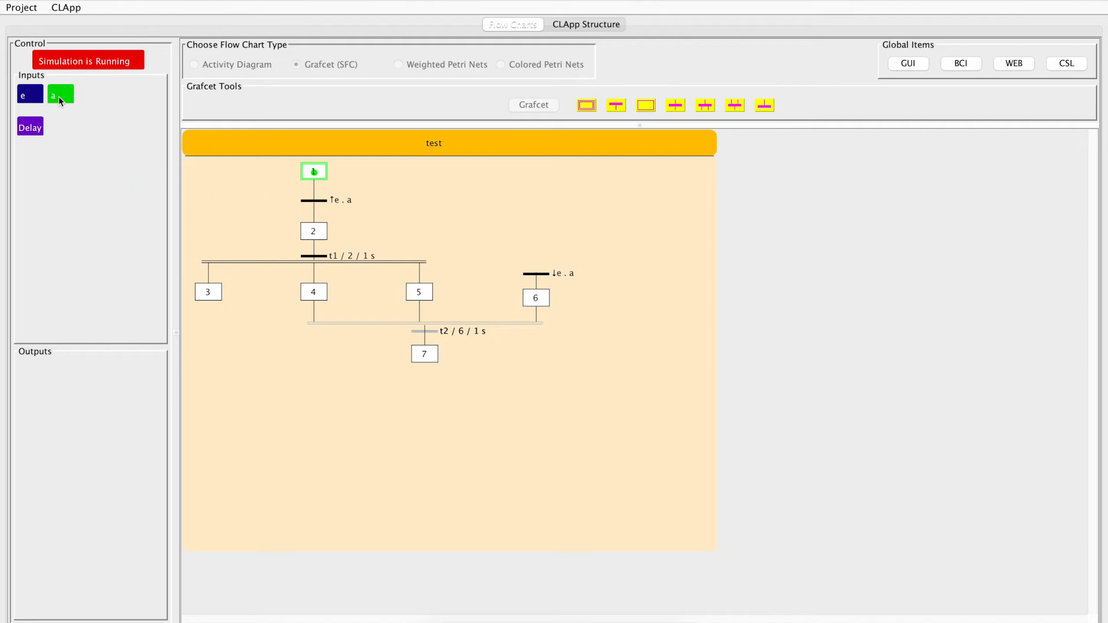
click(26, 95)
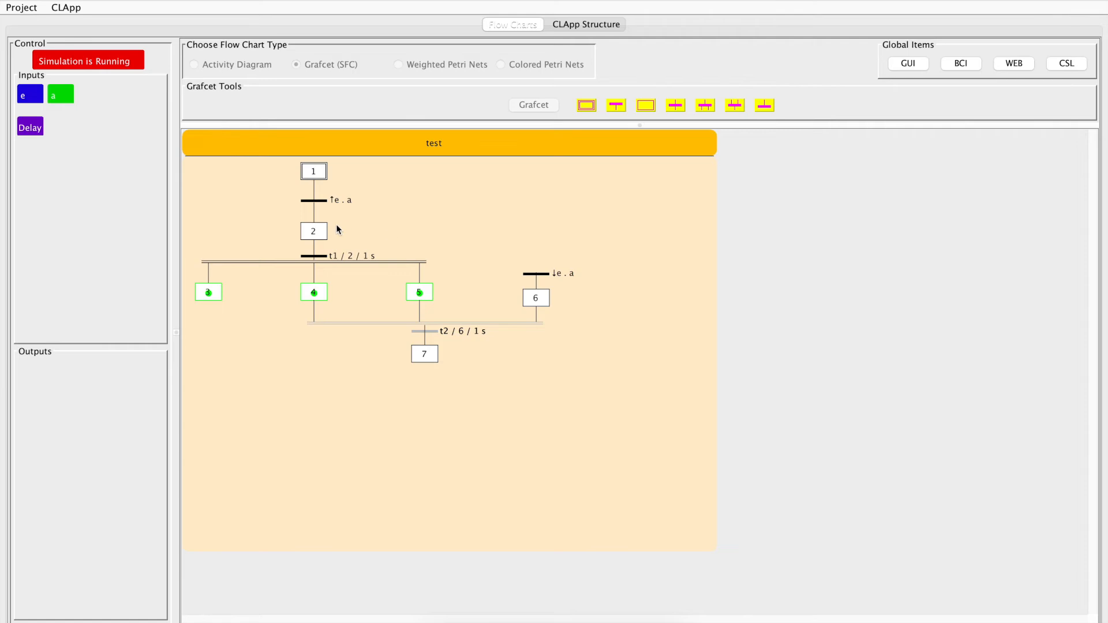
click(27, 97)
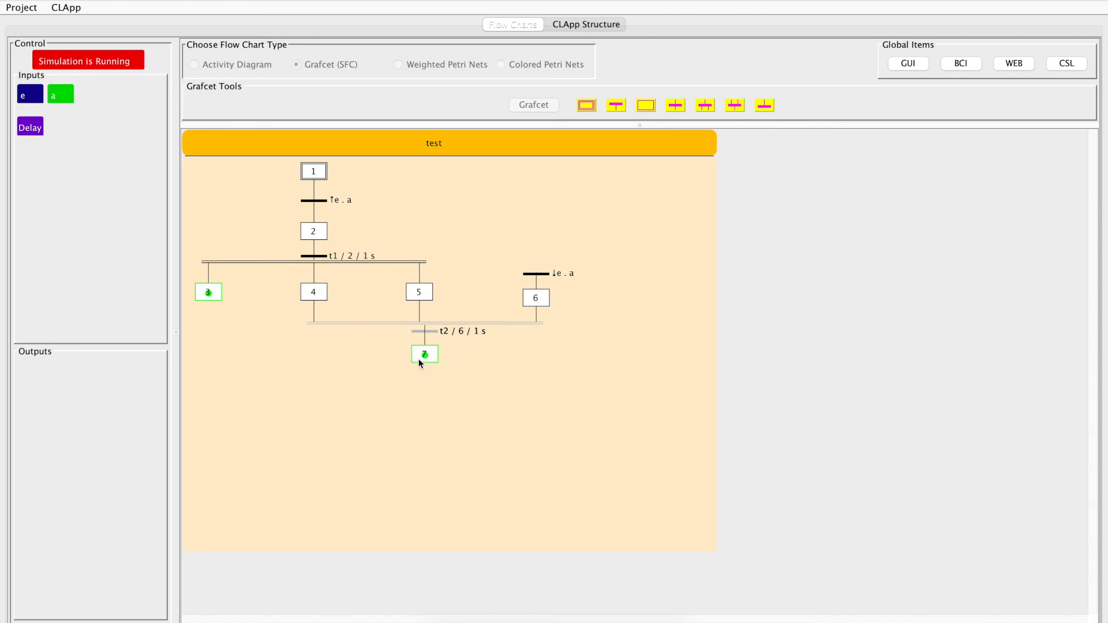
click(108, 61)
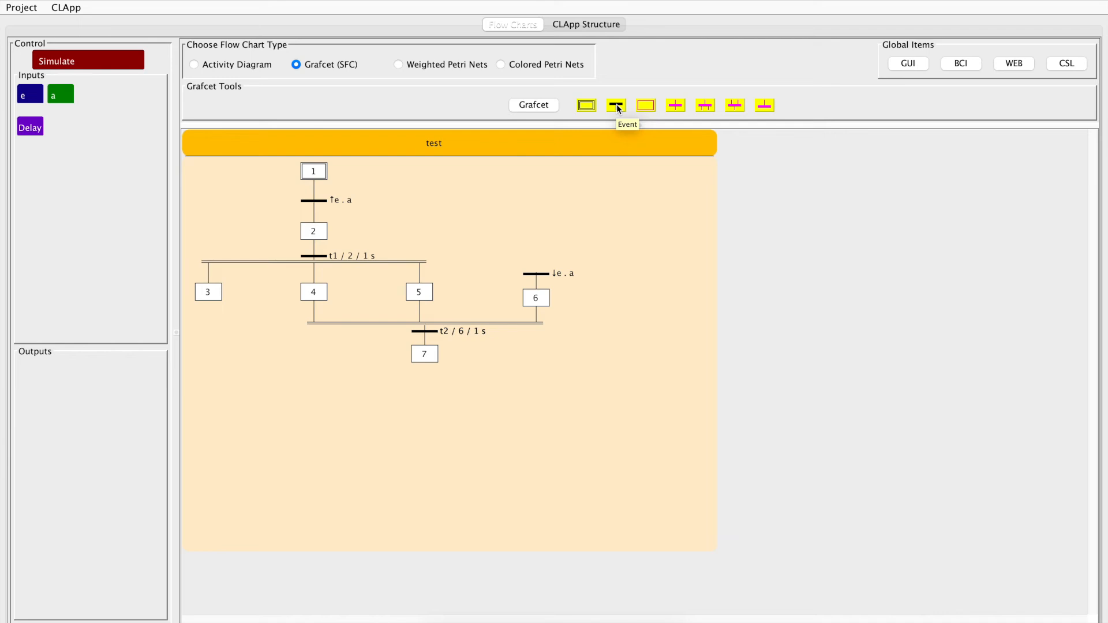
Step: Place a source transition in the chart's empty upper-right area, attach a new step below it, and check the Grafcet's default transition type
click(616, 105)
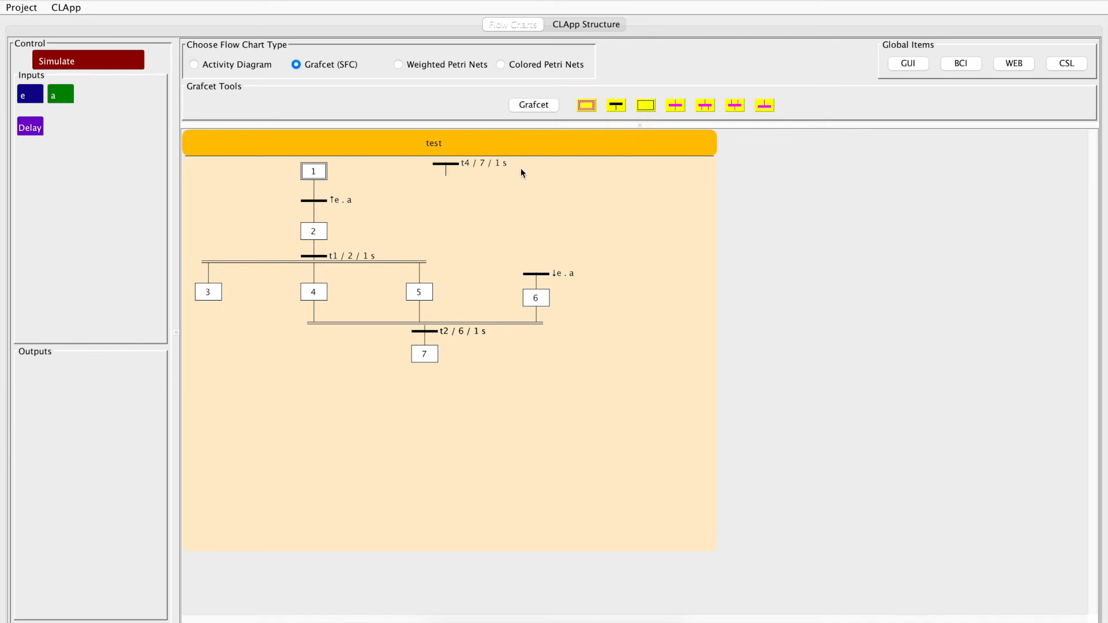
drag(447, 169, 623, 182)
click(622, 181)
click(645, 105)
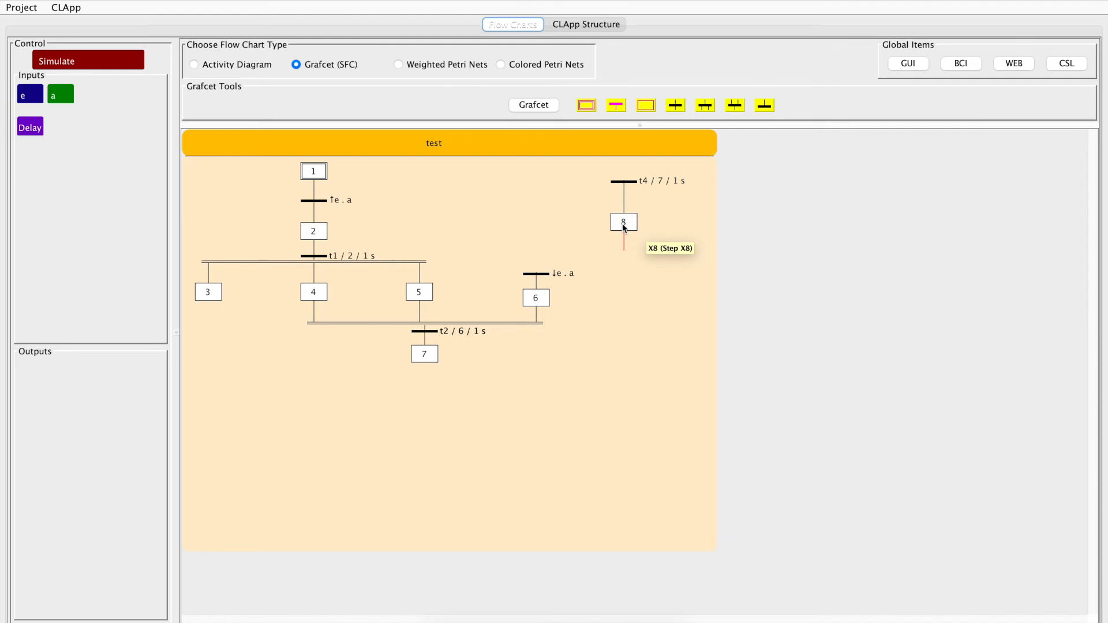
double_click(511, 144)
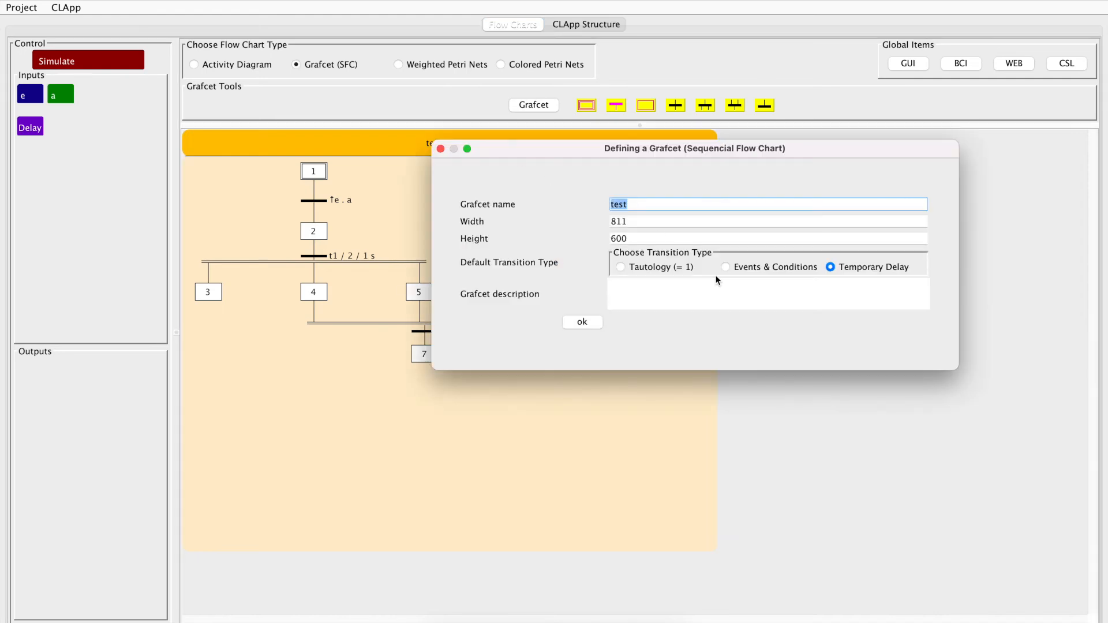
click(575, 321)
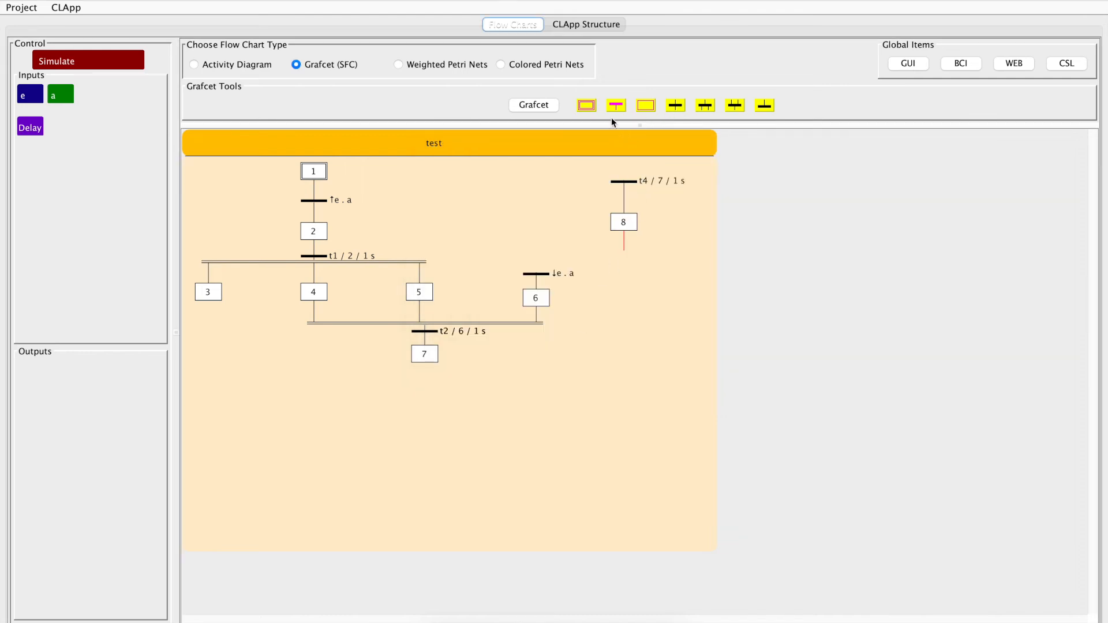
Step: Set the step number of the temporary delay above step 8 to 0 and test it in a short simulation
click(624, 182)
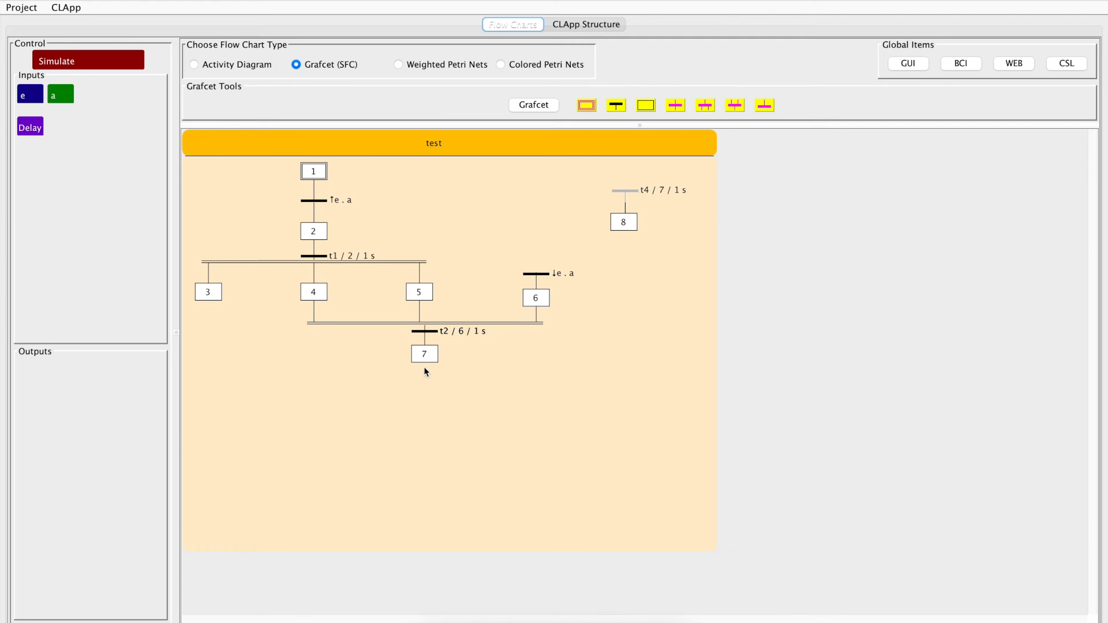
double_click(631, 189)
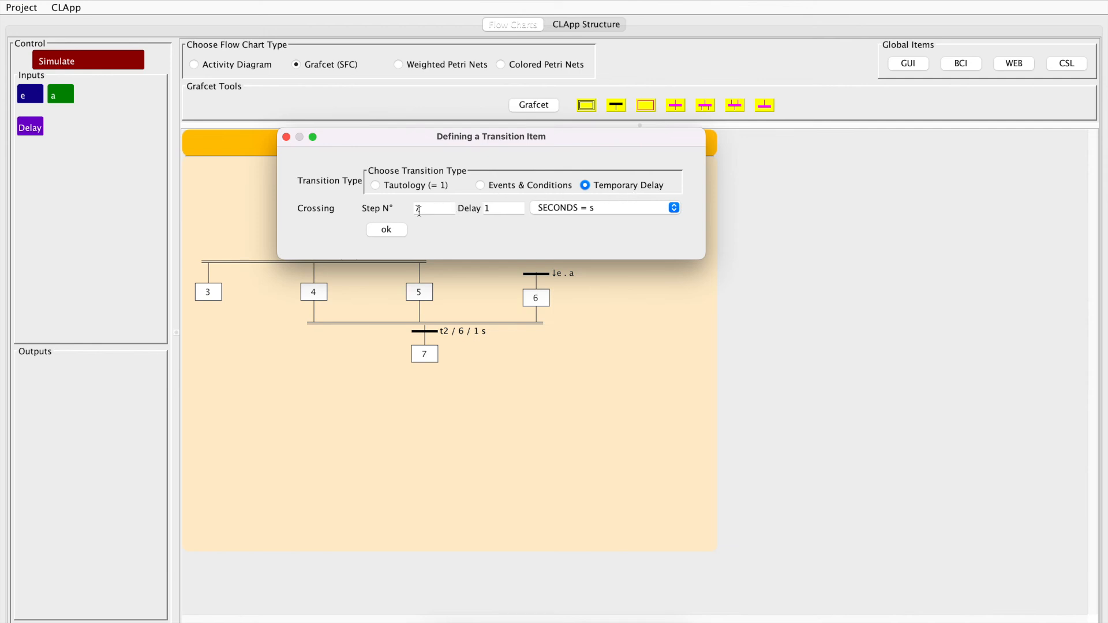
drag(419, 210, 397, 212)
text(0)
click(386, 229)
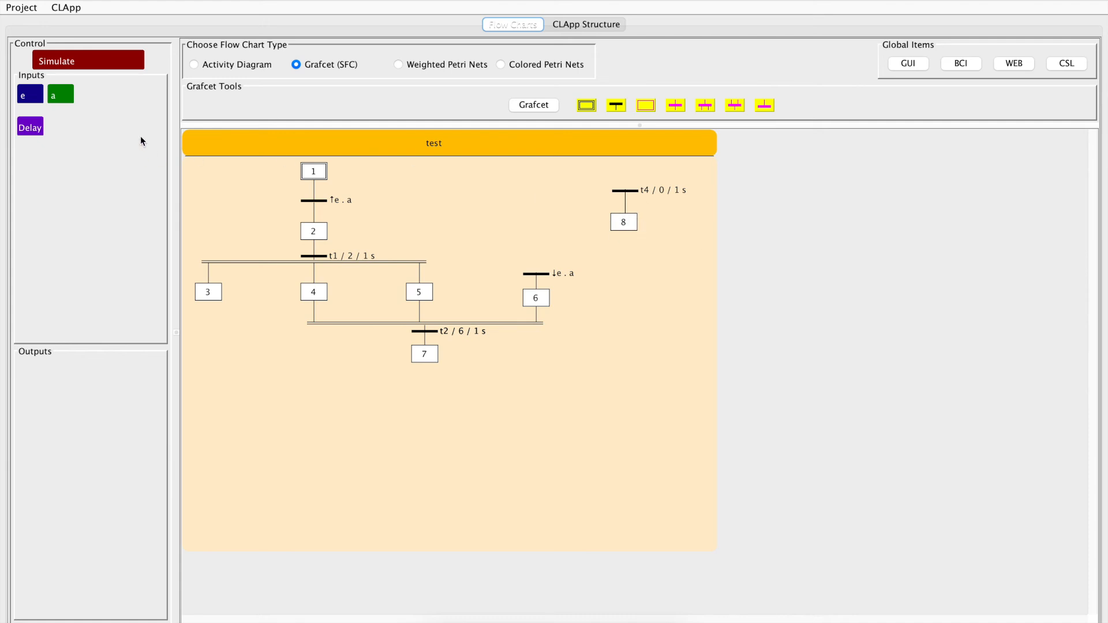
click(105, 64)
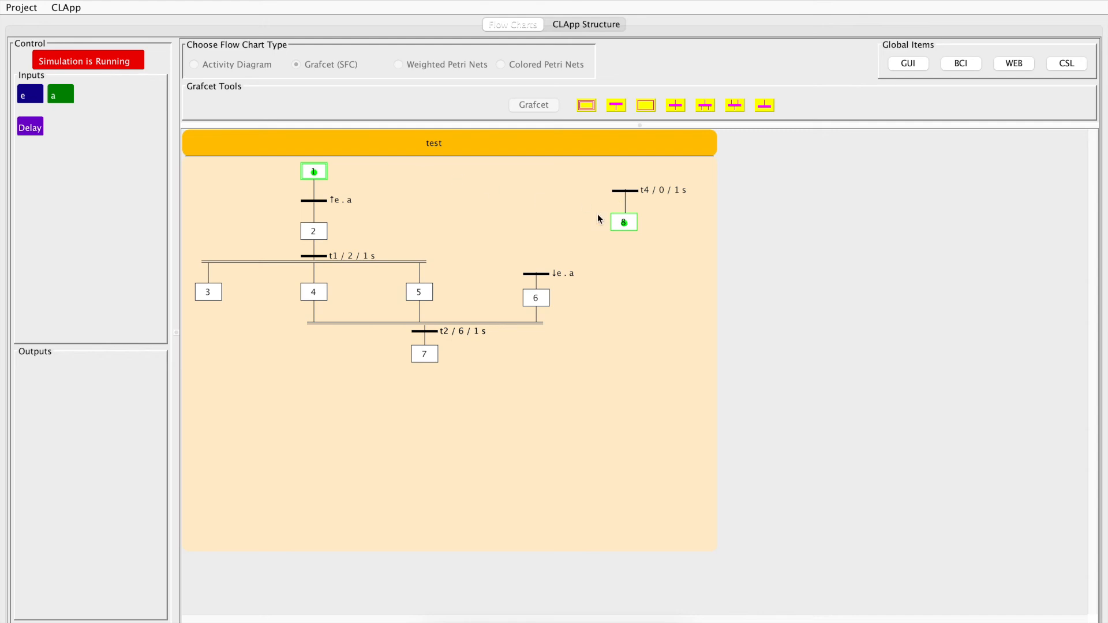
click(102, 60)
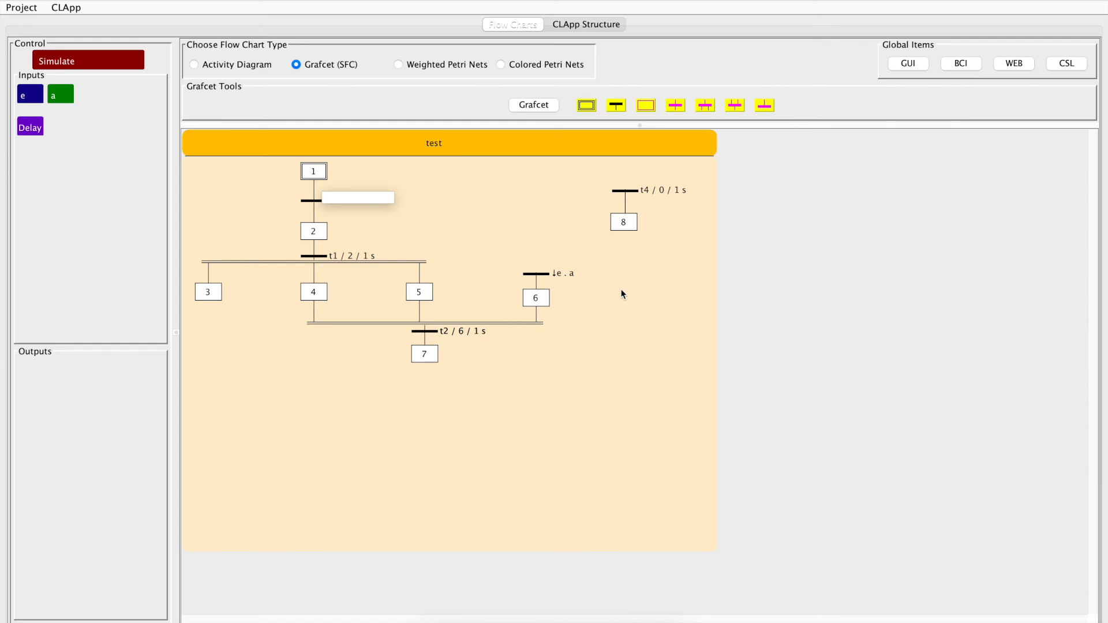
Step: Extend the branch below step 8 with a transition and a new step
click(623, 225)
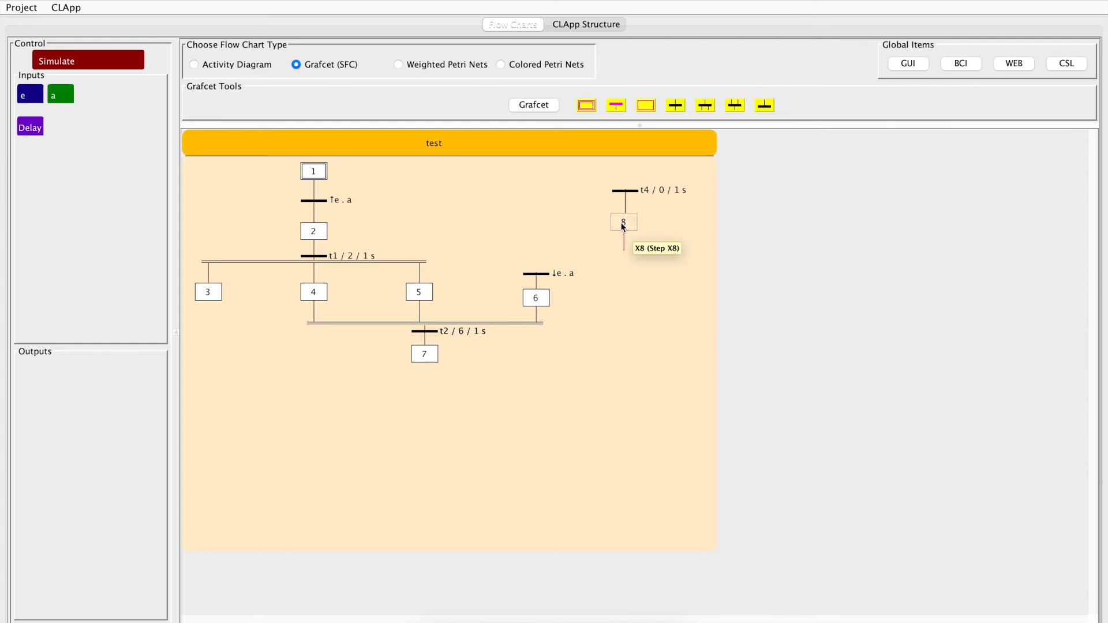
click(676, 105)
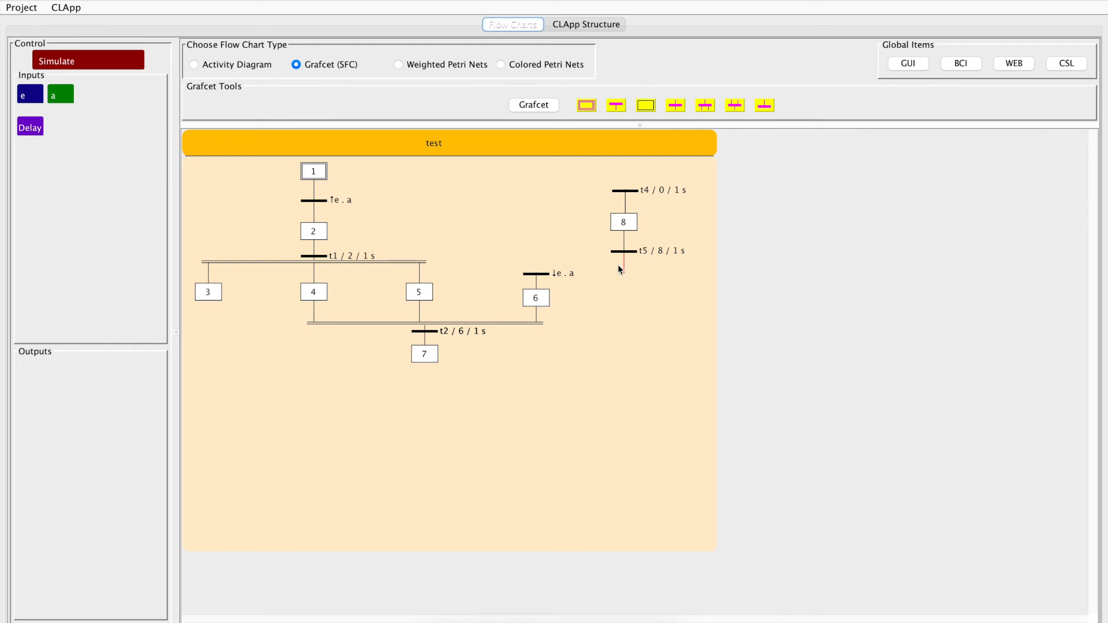
click(649, 105)
Step: Add a final node below step 9 and simulate the Grafcet briefly
click(763, 106)
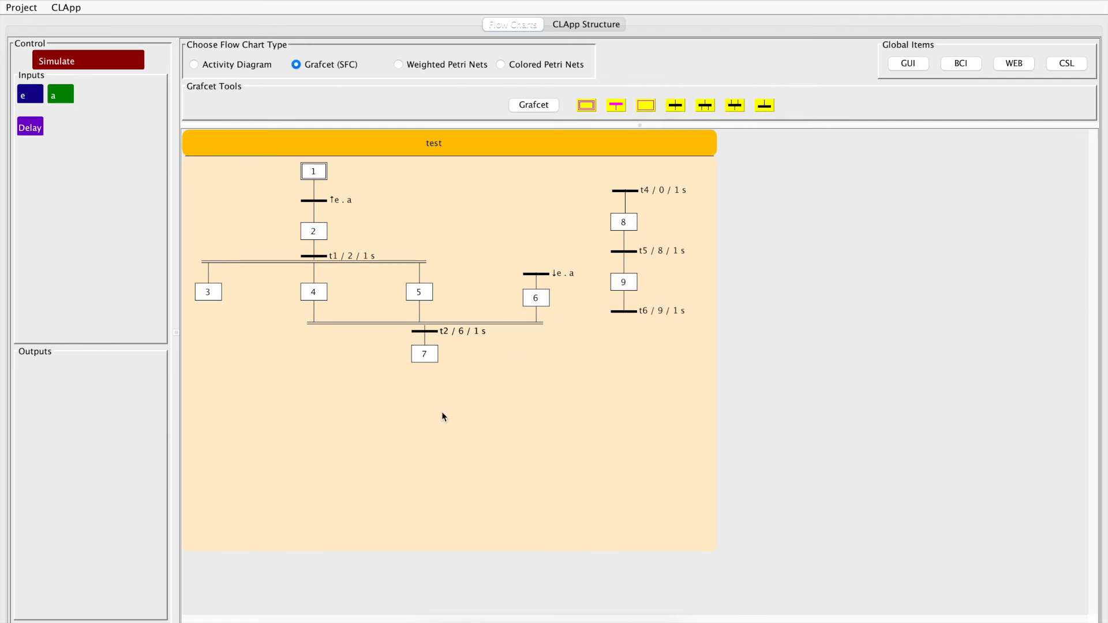
click(97, 58)
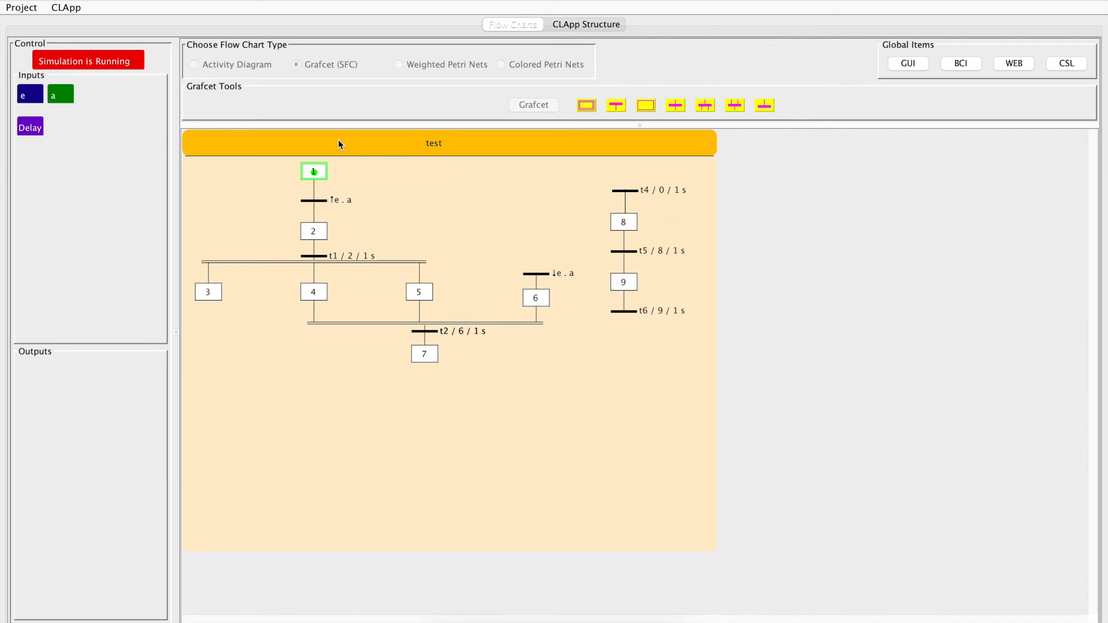
click(101, 65)
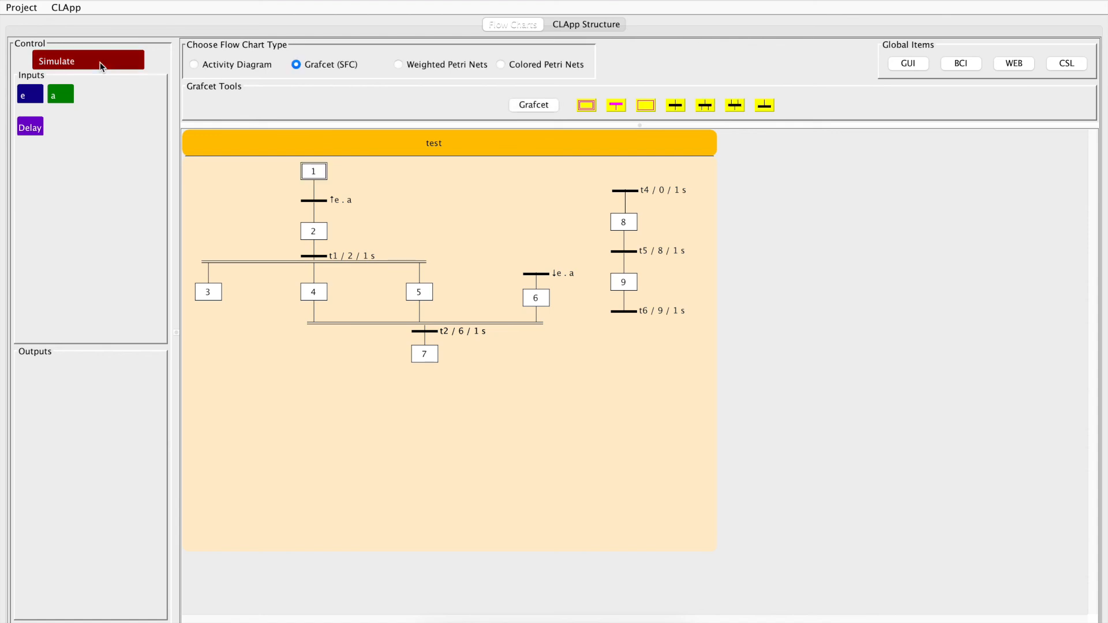
Step: Change the temporary delay above step 8 to step number C and 3 seconds, and test it in a simulation
double_click(622, 190)
double_click(426, 207)
text(C)
double_click(488, 208)
text(3)
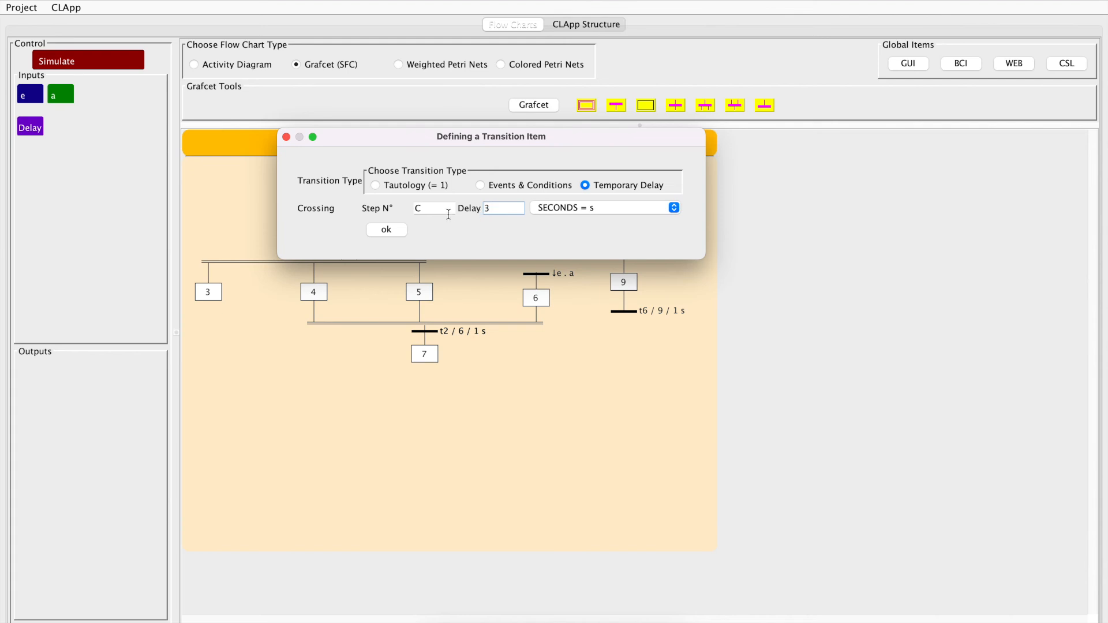
click(387, 229)
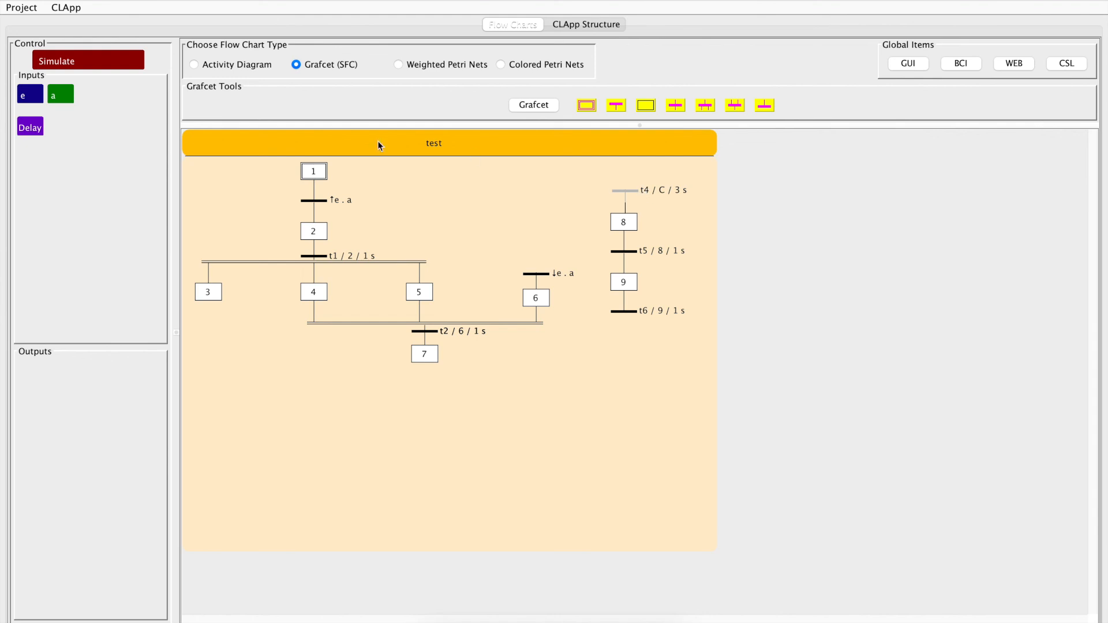
click(118, 60)
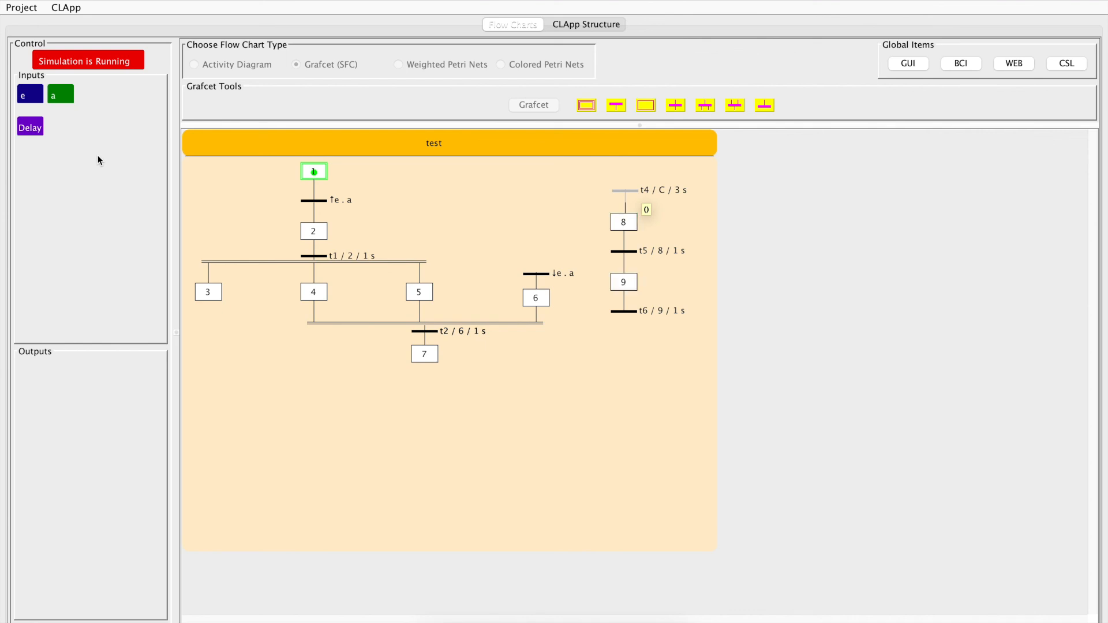
click(120, 63)
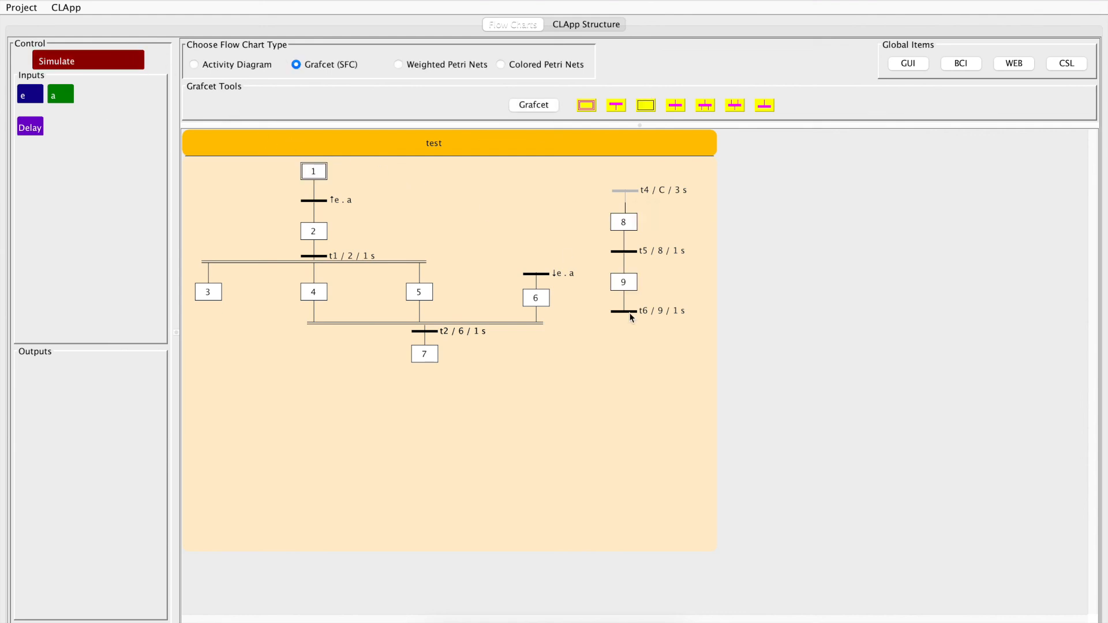
Step: Set the temporary delay on the source transition above step 8 to step number 0 and 1 second
double_click(624, 189)
drag(438, 208, 400, 208)
text(0)
drag(494, 209, 484, 209)
text(1)
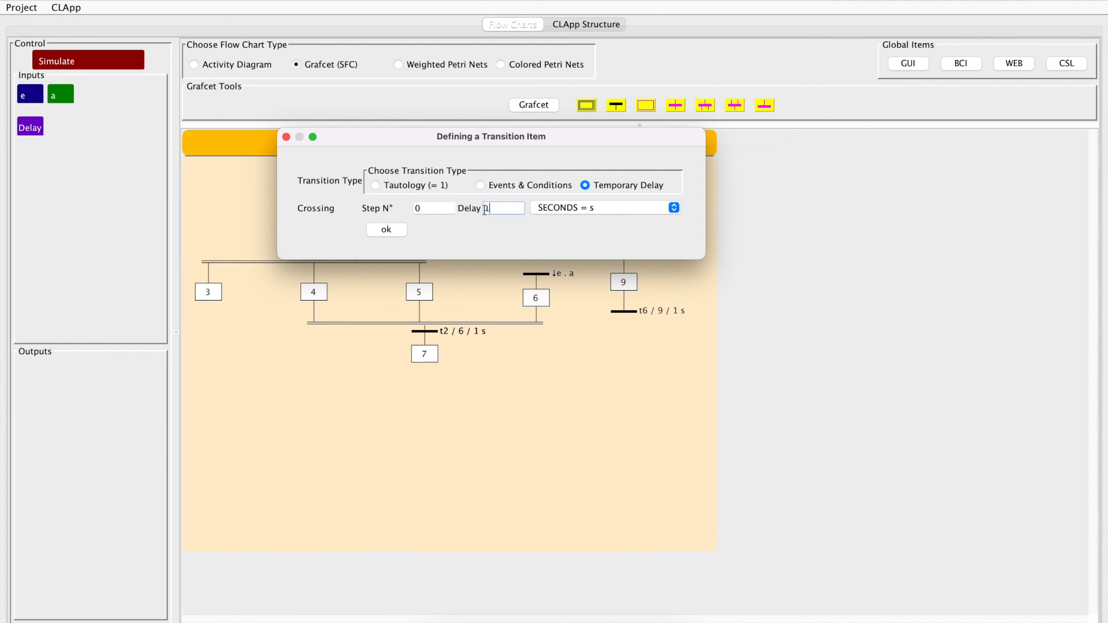
click(386, 230)
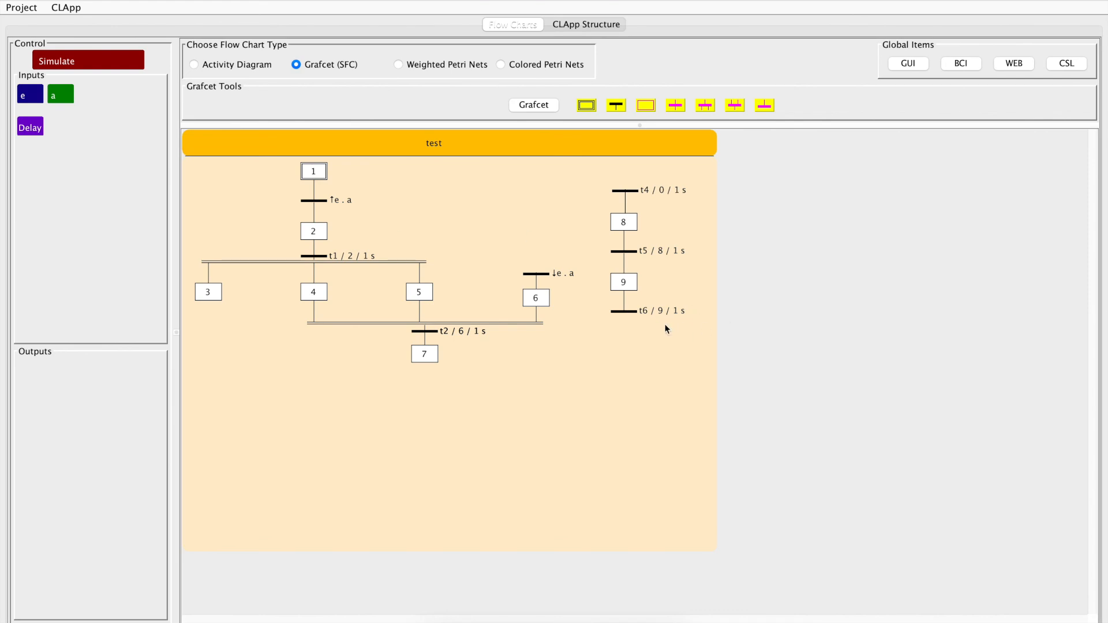
Step: Replace the final node below step 9 with a regular transition
right_click(622, 310)
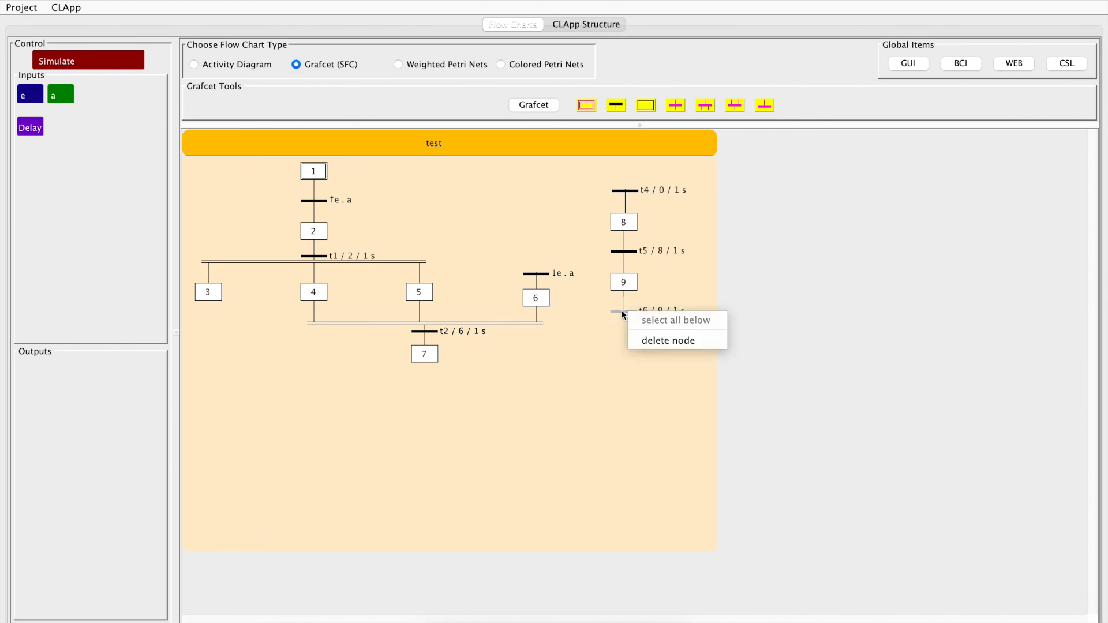
click(646, 338)
click(628, 282)
click(675, 105)
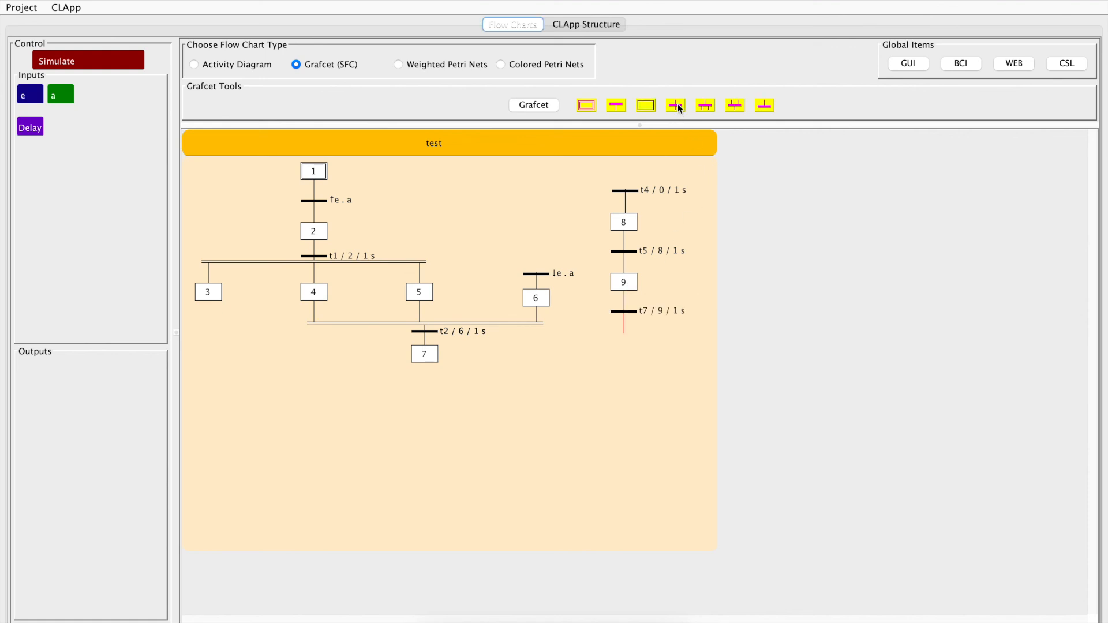
Step: Bind the transition below step 9 back to step 8, with the return path to the right of the branch, and simulate the loop
right_click(632, 225)
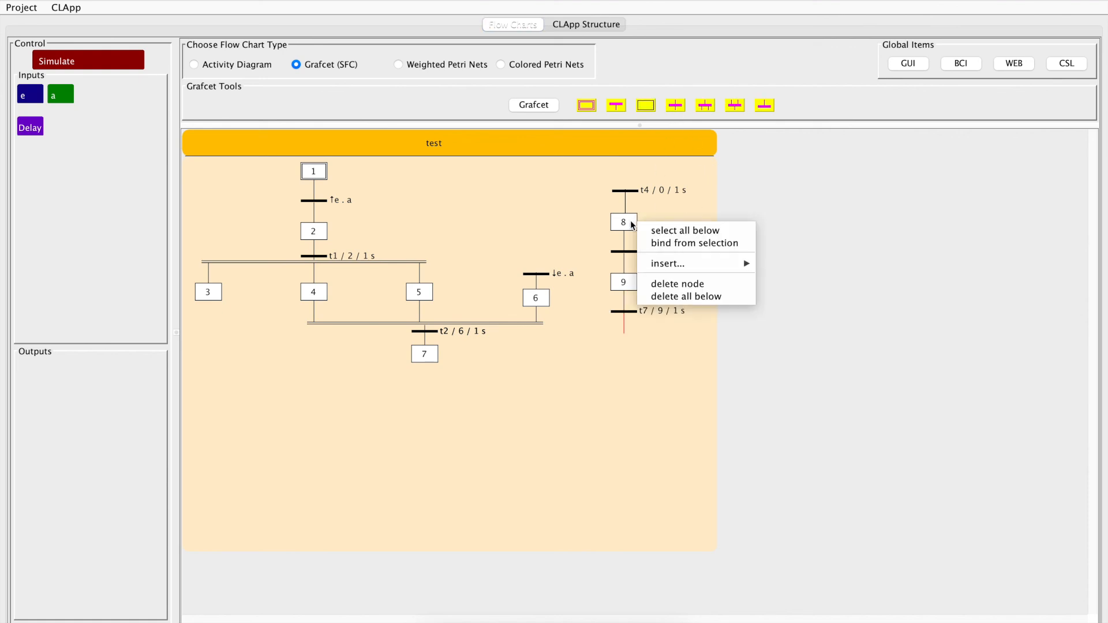
click(656, 245)
click(246, 282)
drag(246, 284, 725, 245)
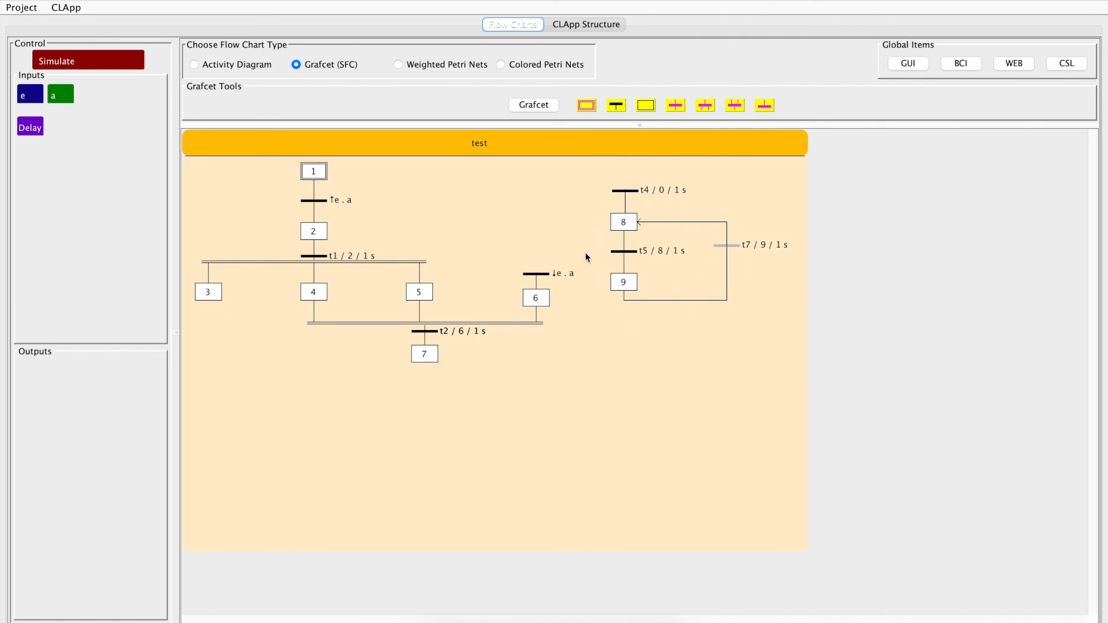
click(111, 64)
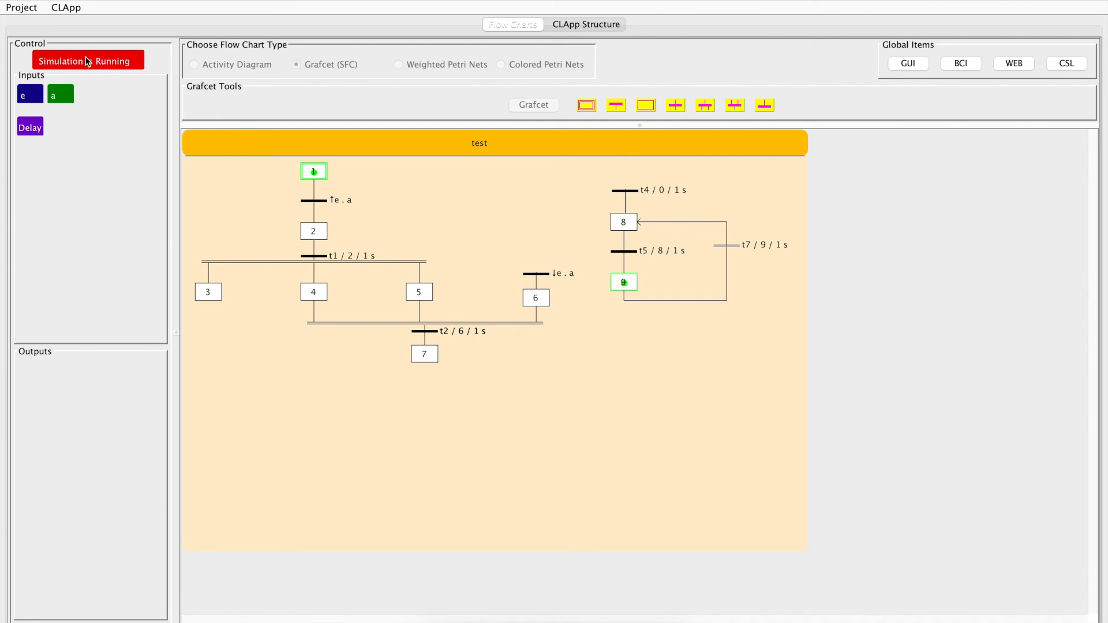
click(87, 62)
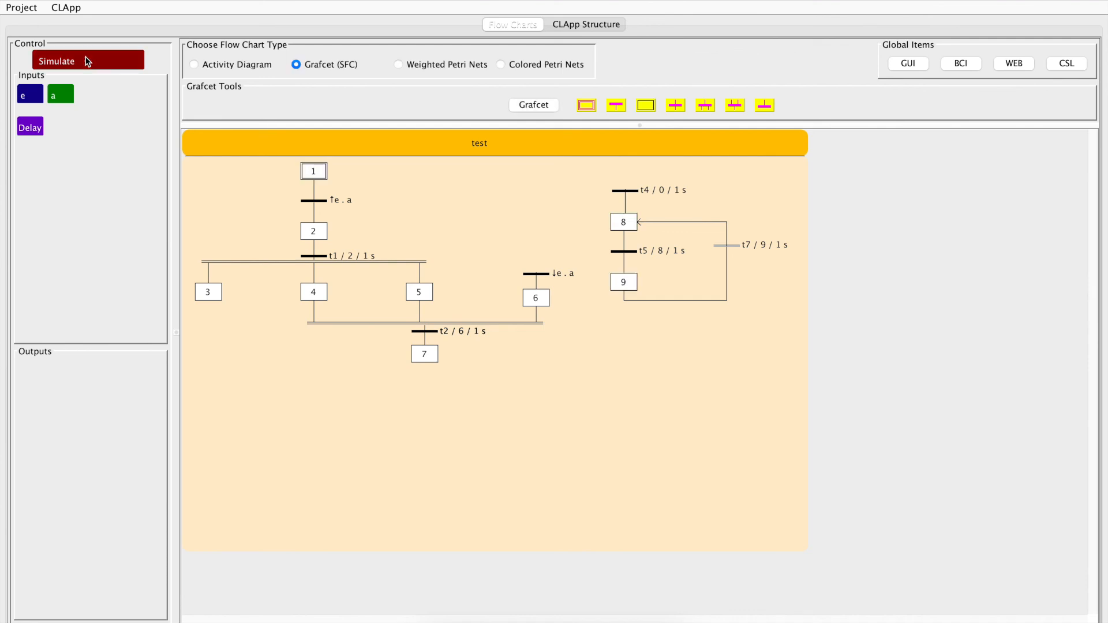